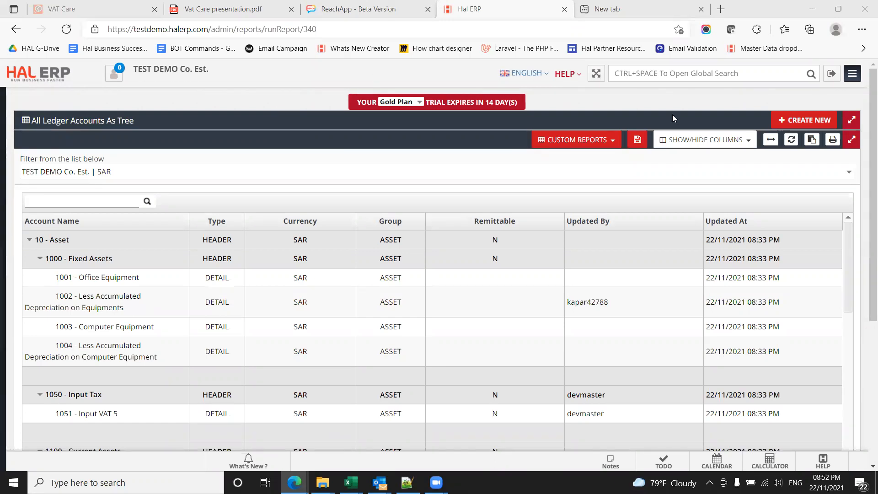
Step: Start a new ledger account and name it "Opening Balance Account"
left_click(783, 124)
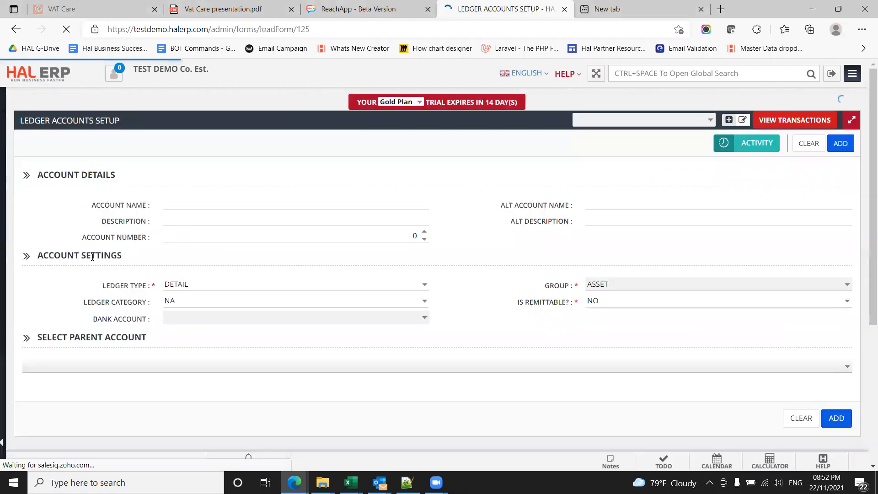
mouse_move(4, 288)
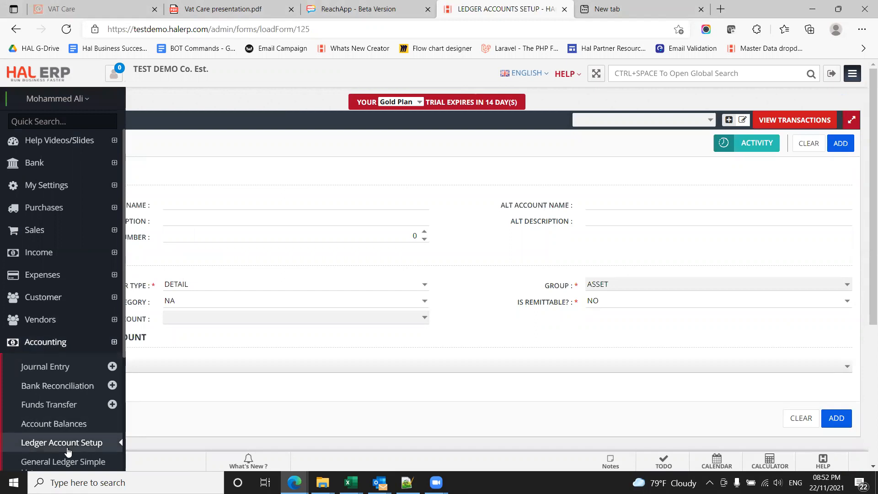
left_click(300, 205)
type("Opening ")
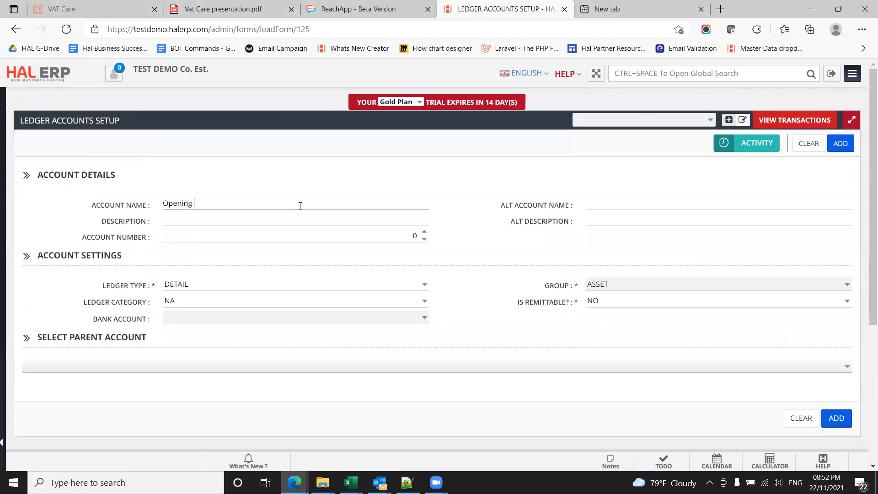
type("Balance Account")
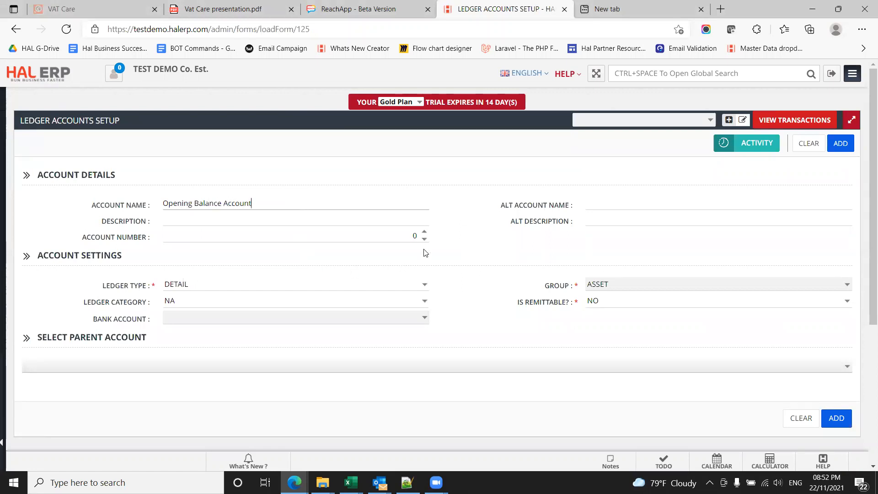
Step: Assign Equity as the parent account of the new ledger account and add it to the chart of accounts
left_click(108, 366)
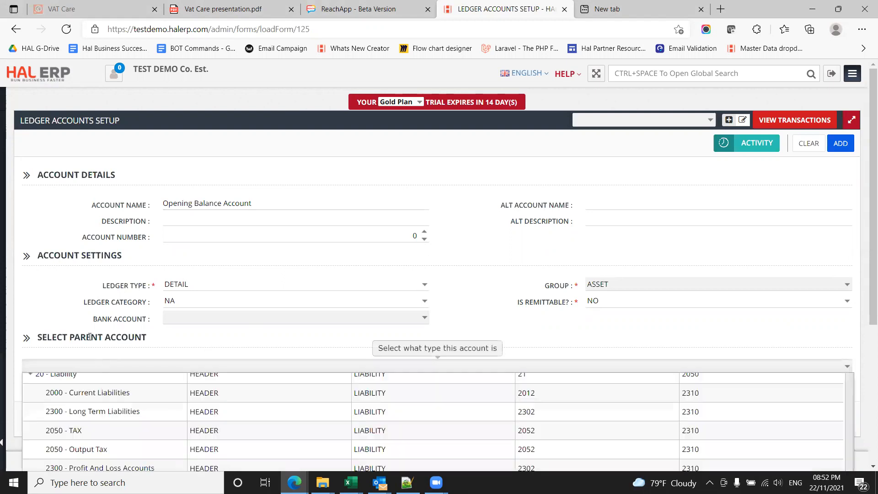
scroll(92, 320, "down", 3)
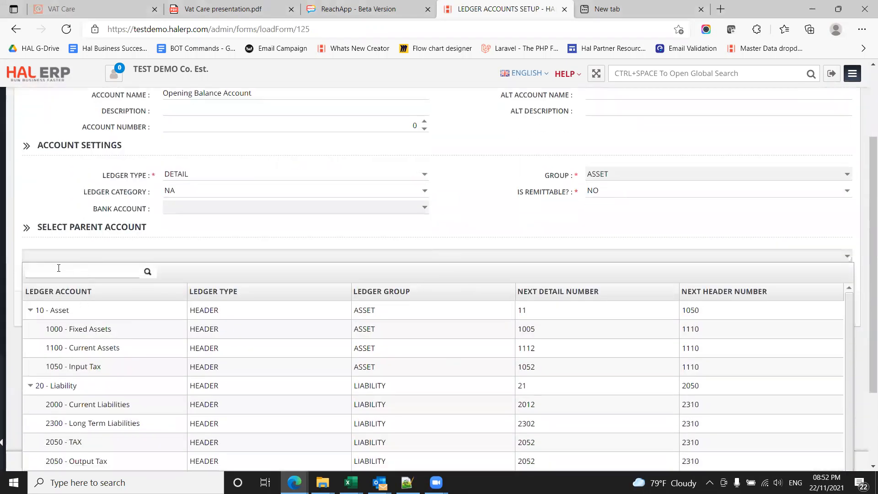
left_click(30, 310)
left_click(32, 328)
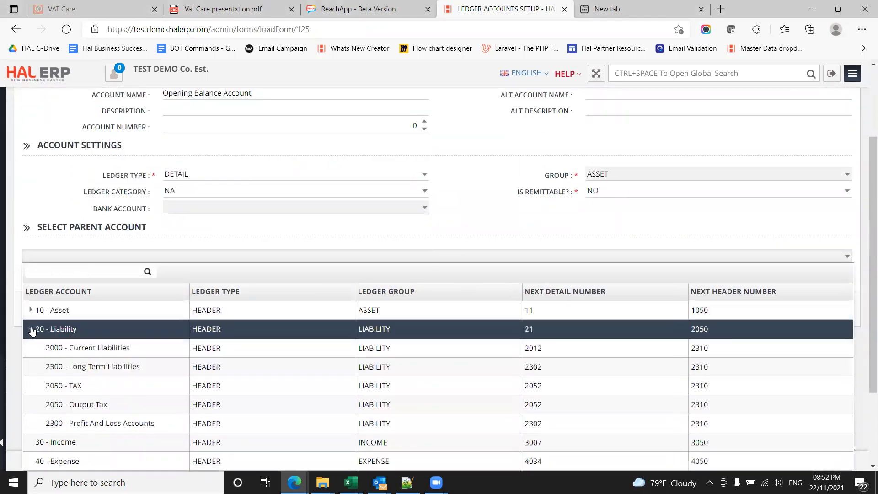
left_click(54, 348)
left_click(66, 385)
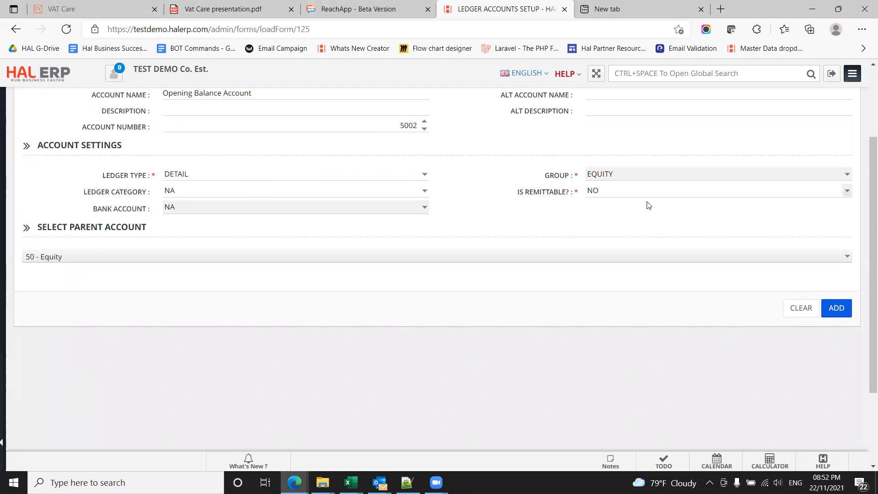
left_click(836, 309)
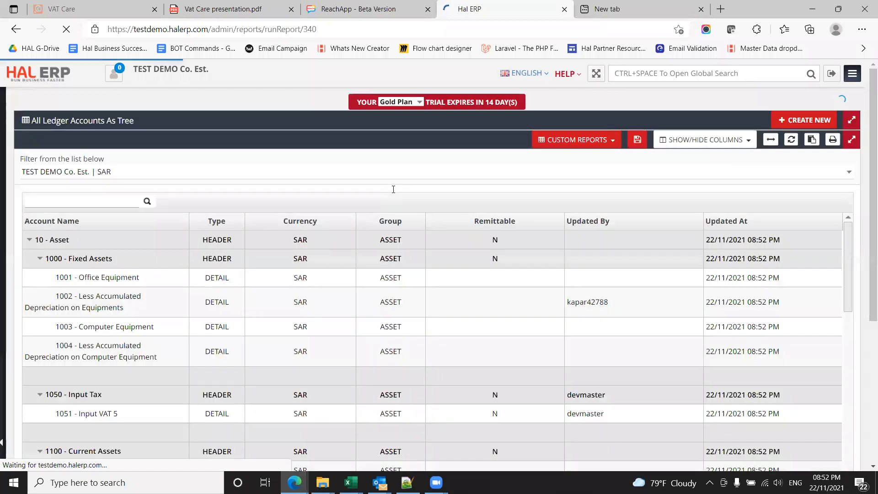
Step: Search the ledger account tree for "receivable" and open the Accounts Receivable account
left_click(90, 201)
type("r")
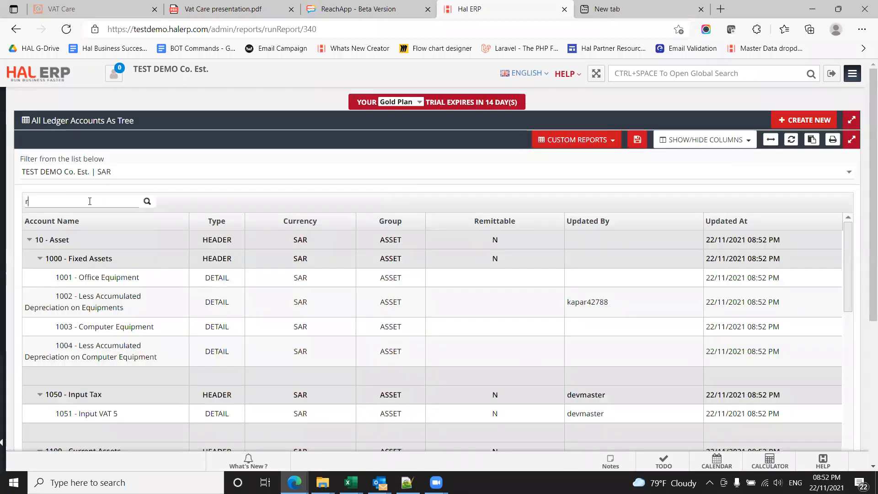
type("eceiv")
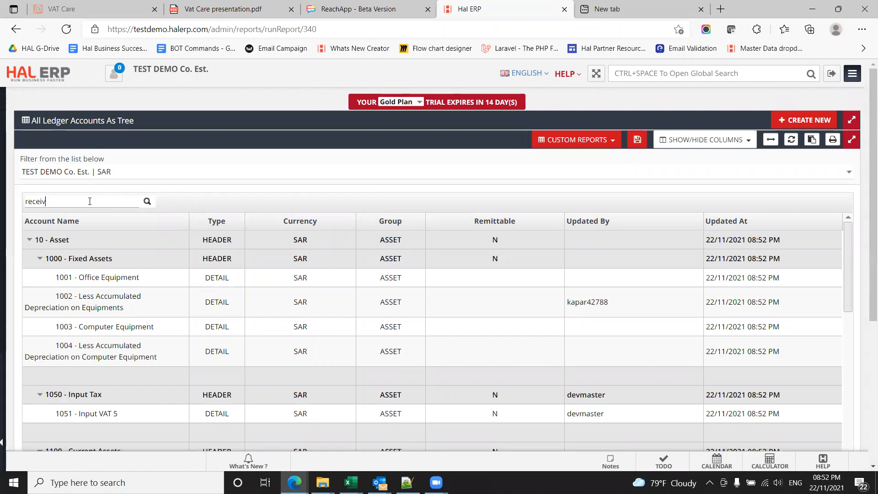
type("able")
left_click(93, 279)
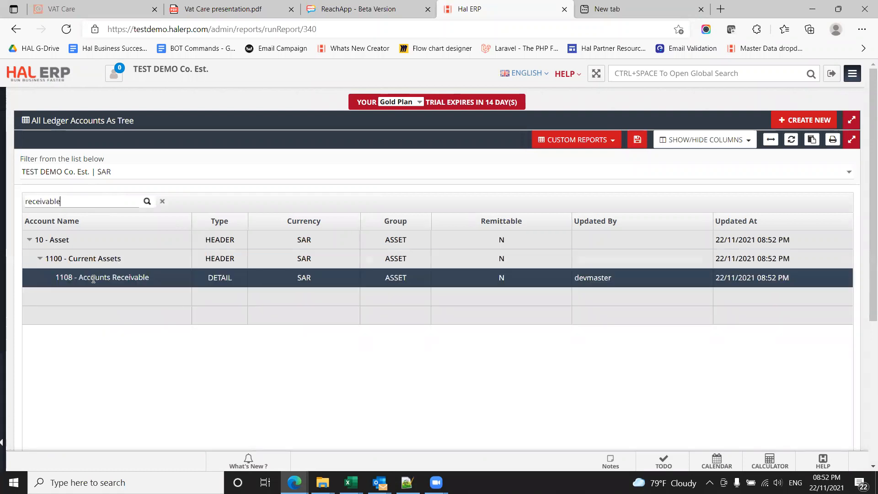
double_click(93, 280)
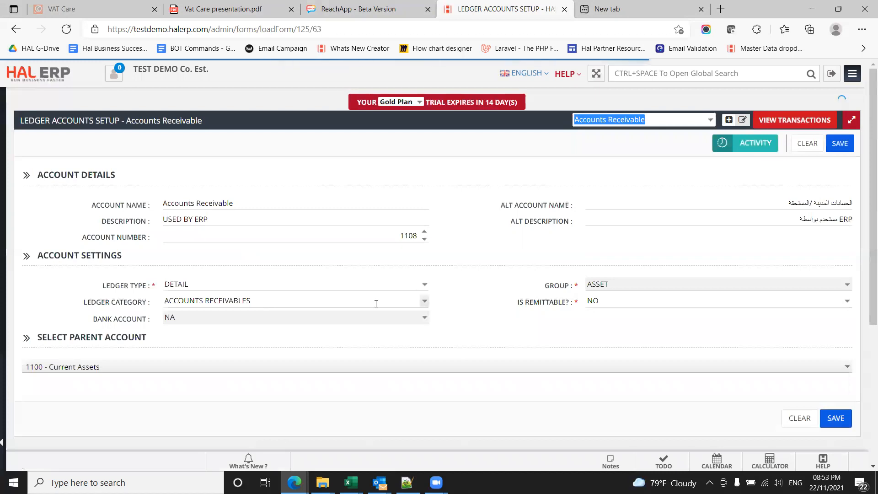
Step: Review the ledger category choices for Accounts Receivable, keep ACCOUNTS RECEIVABLES, and save the account
left_click(424, 304)
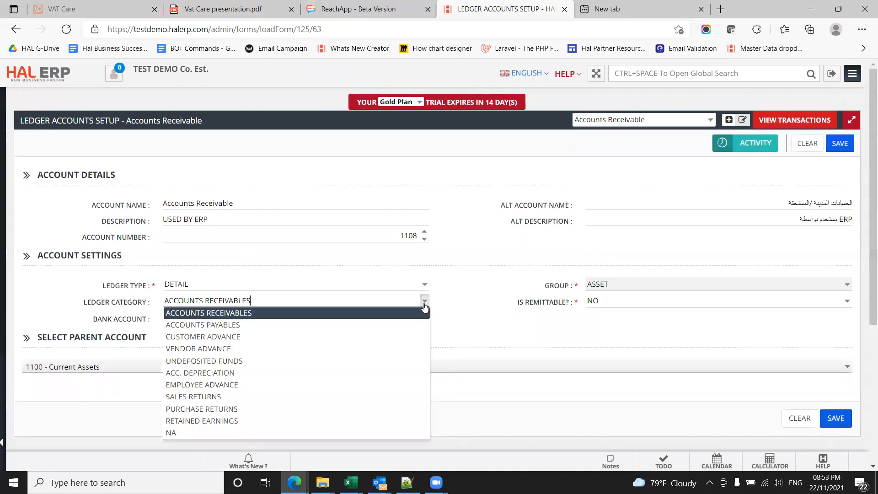
left_click(424, 304)
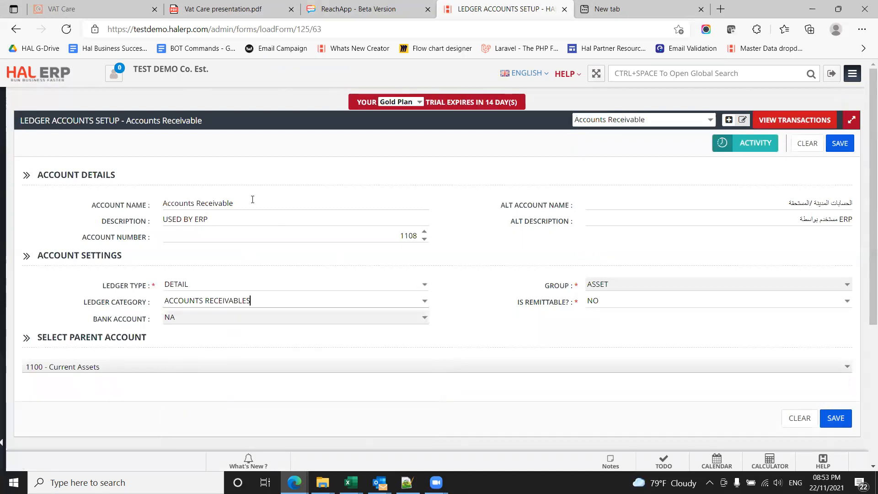
left_click(422, 307)
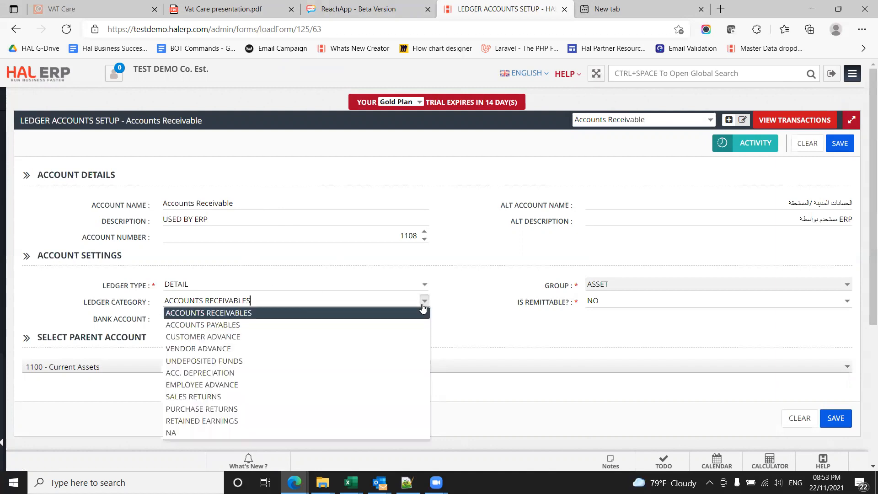
left_click(423, 300)
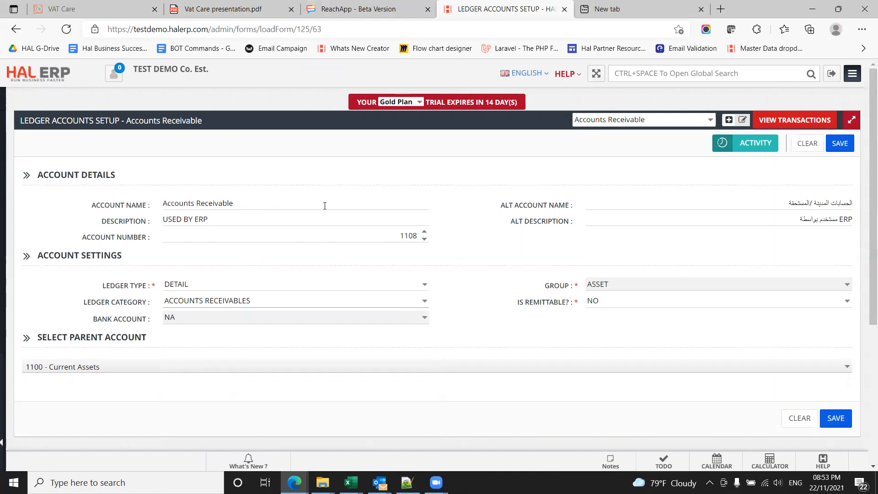
left_click(834, 419)
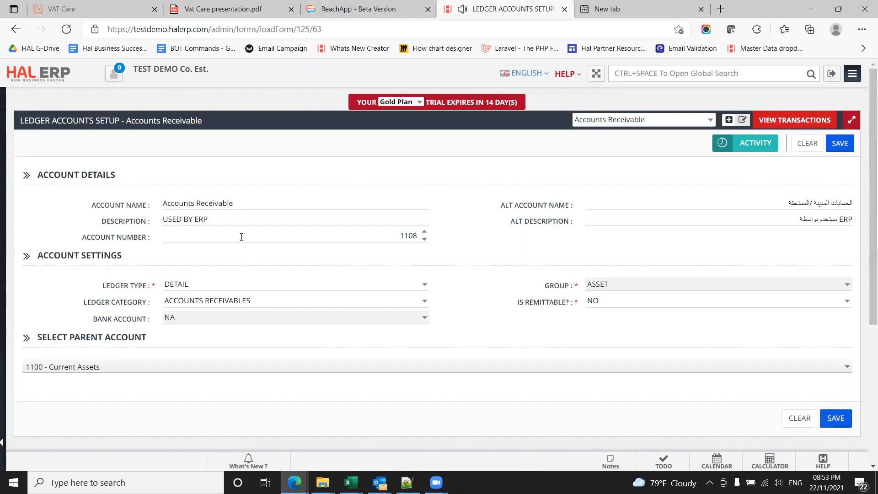
Step: Open the income receivables list and start a new Record Receivables entry
mouse_move(4, 304)
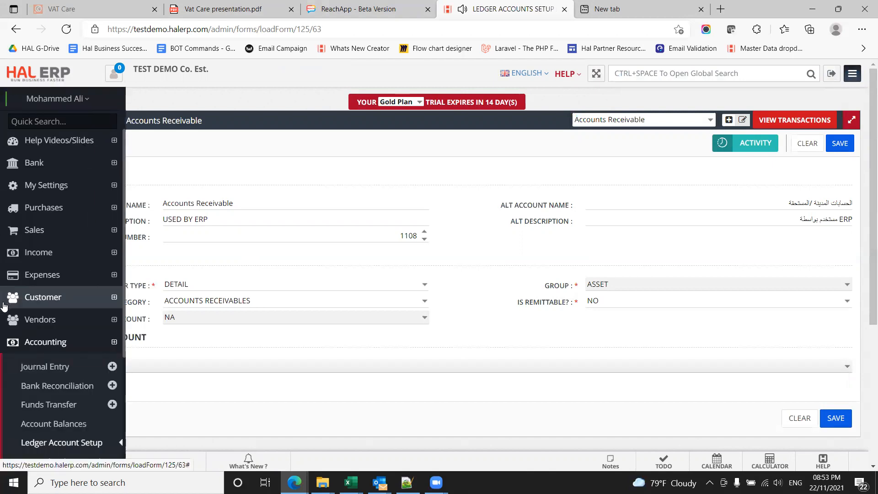
left_click(35, 300)
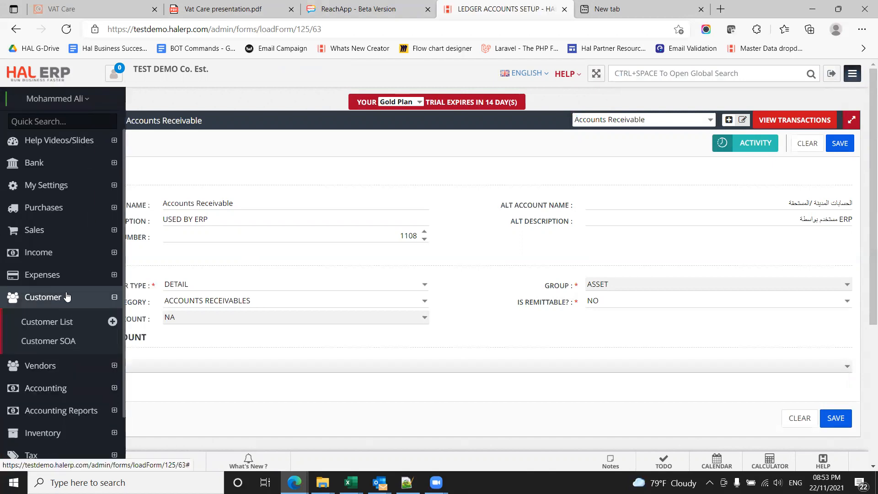
left_click(47, 260)
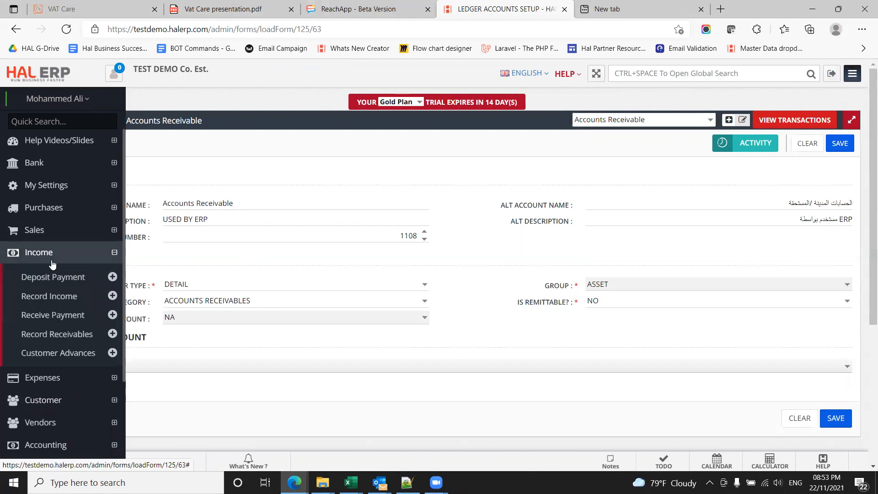
left_click(60, 335)
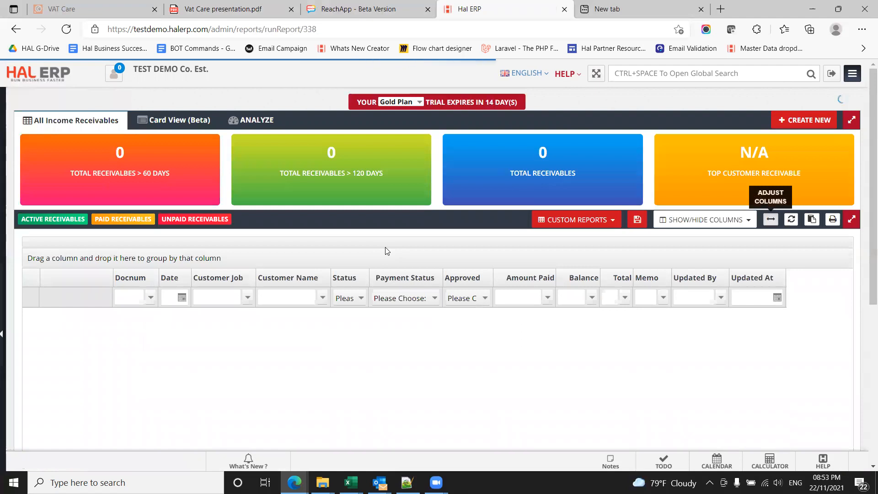
left_click(797, 127)
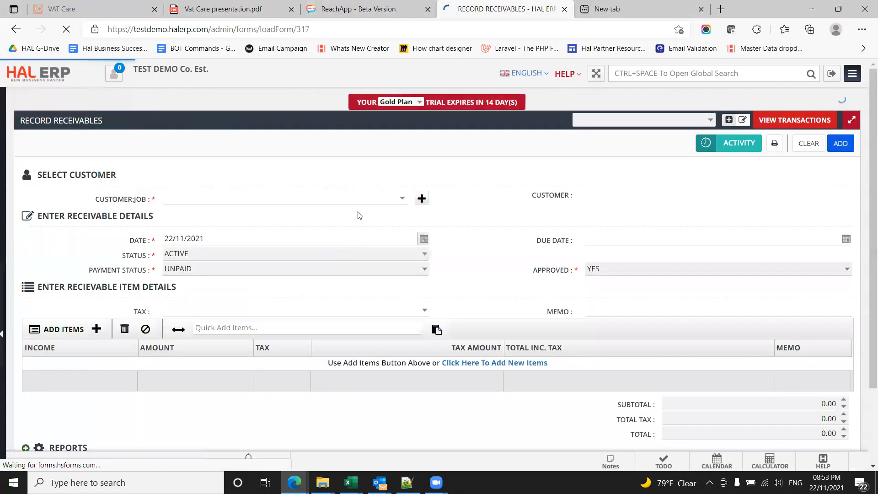
Step: Find customers matching "trad" and select XYZ Trading Co. as the receivable's customer
left_click(398, 199)
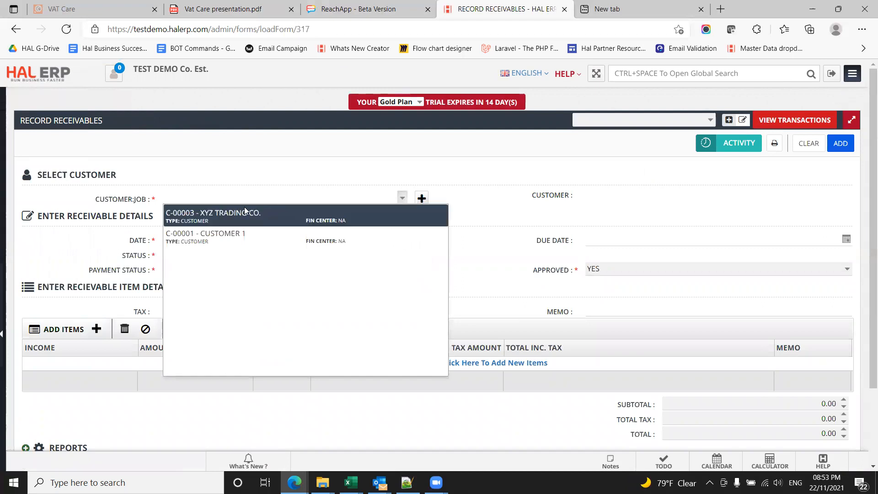
type("trac")
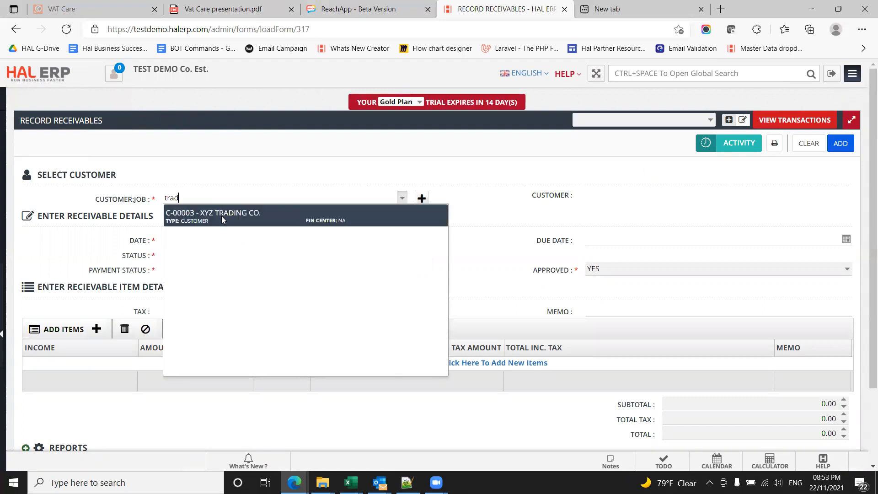
left_click(221, 215)
Step: Date the receivable 31/10/2021 and set its tax to NA
double_click(170, 238)
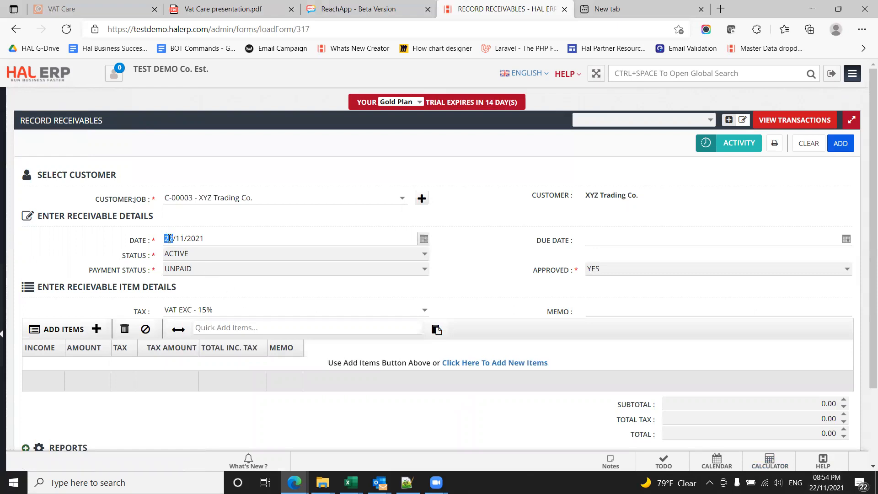
type("3110")
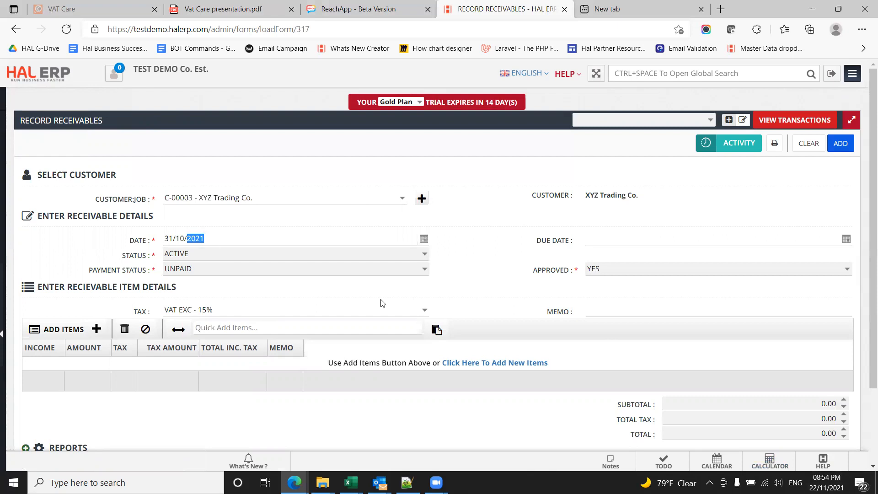
left_click(423, 310)
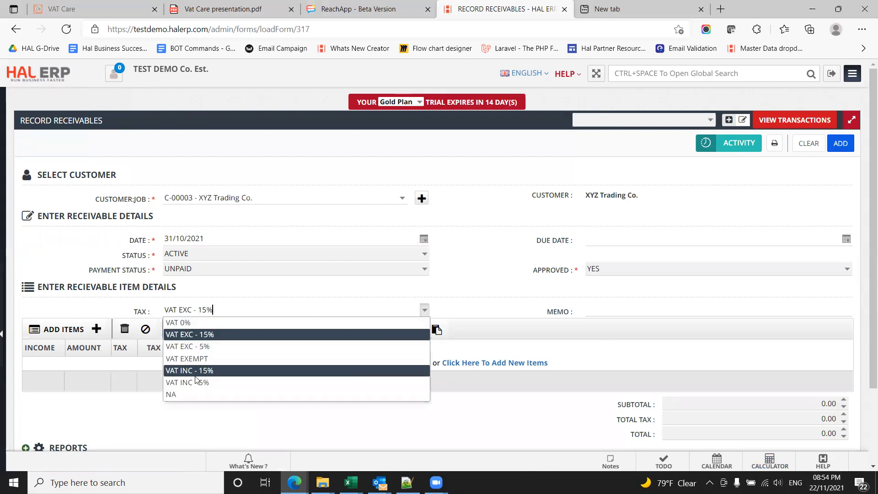
left_click(181, 395)
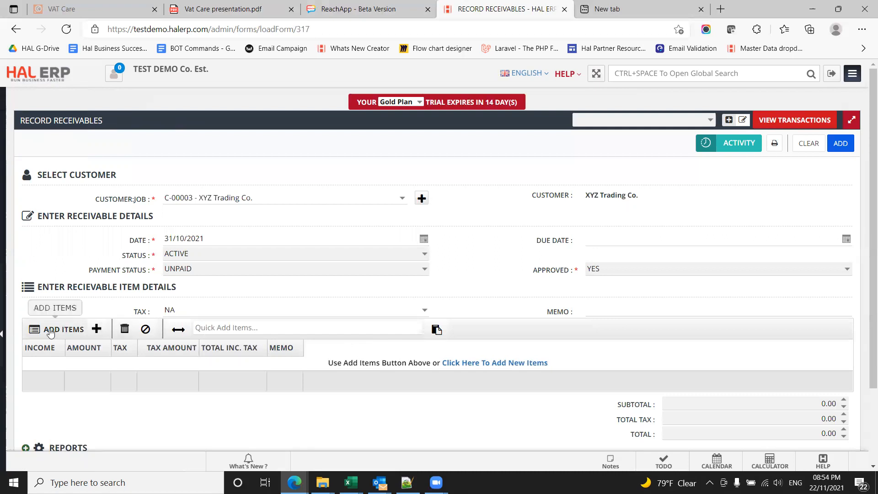
Step: Add Opening Balance Account as a receivable item with an amount of 250,000
left_click(220, 326)
type("openi")
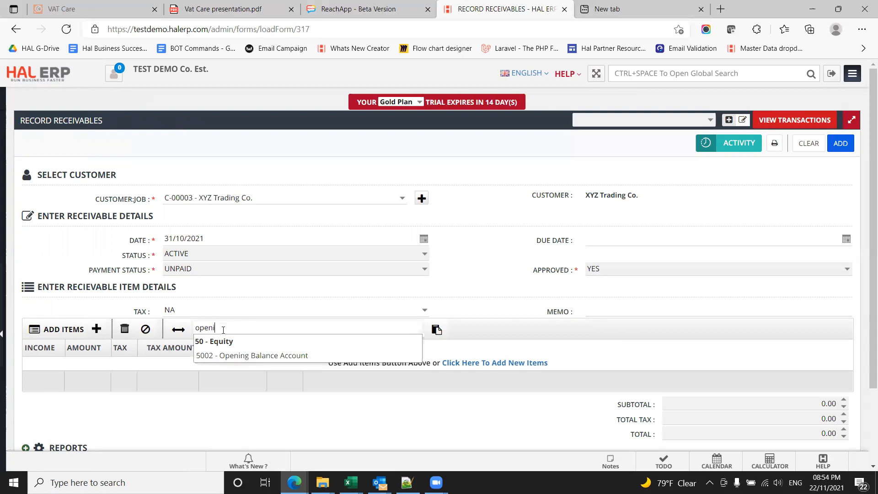
left_click(244, 355)
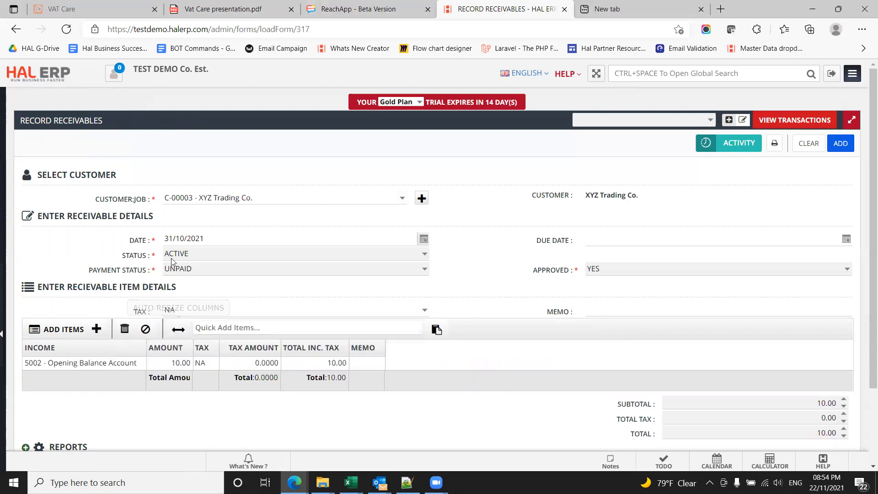
left_click(165, 366)
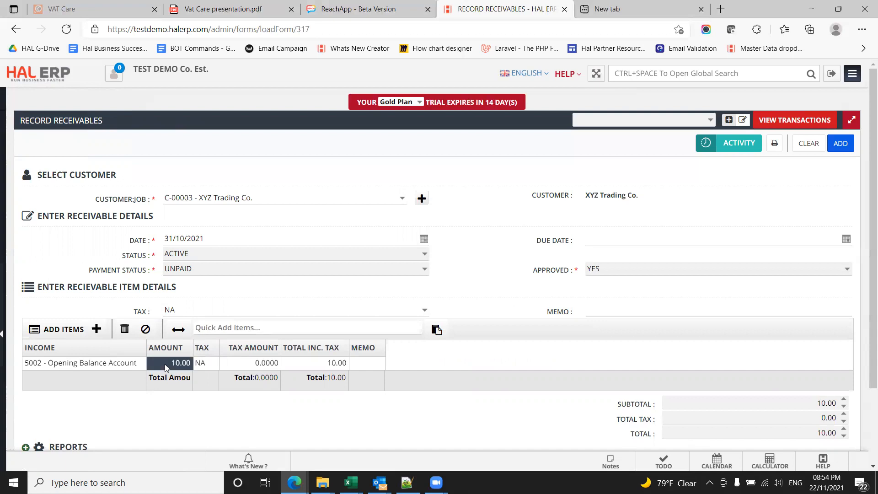
left_click(165, 365)
type("250,00")
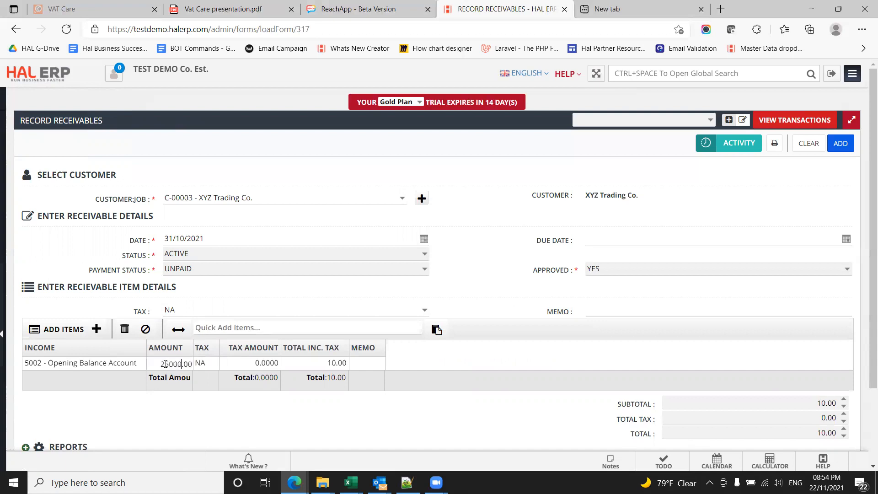
type("0")
key("Return")
Step: Enter the receivable's memo as "Opening Balance Migration Oct 2021"
left_click(604, 315)
type("Opening")
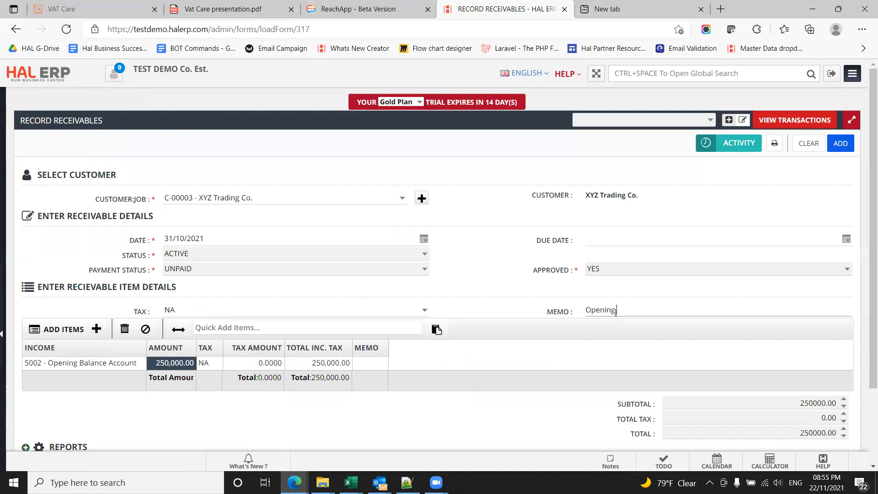
type(" Balance Migration Oct")
type("1")
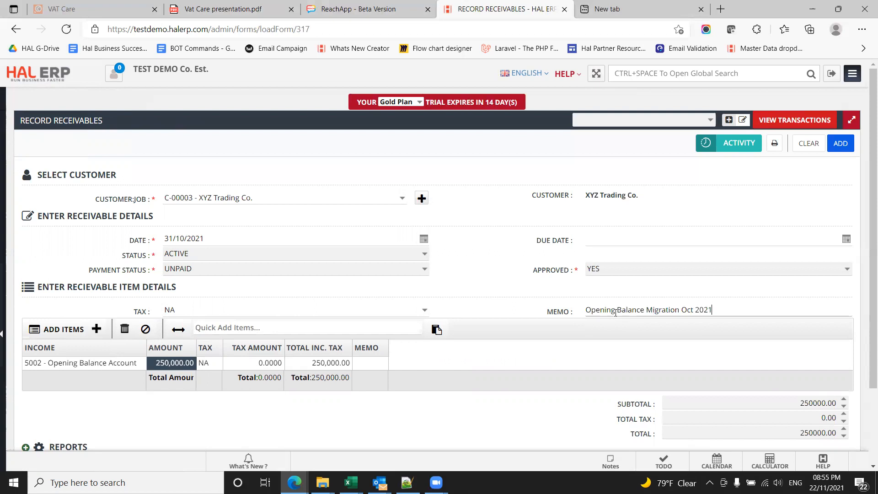
Step: Change the month in the receivable's memo to Nov and add the receivable
key("Left")
key("Left")
key("shift+Left")
key("shift+Left")
key("shift+Left")
type("Nov")
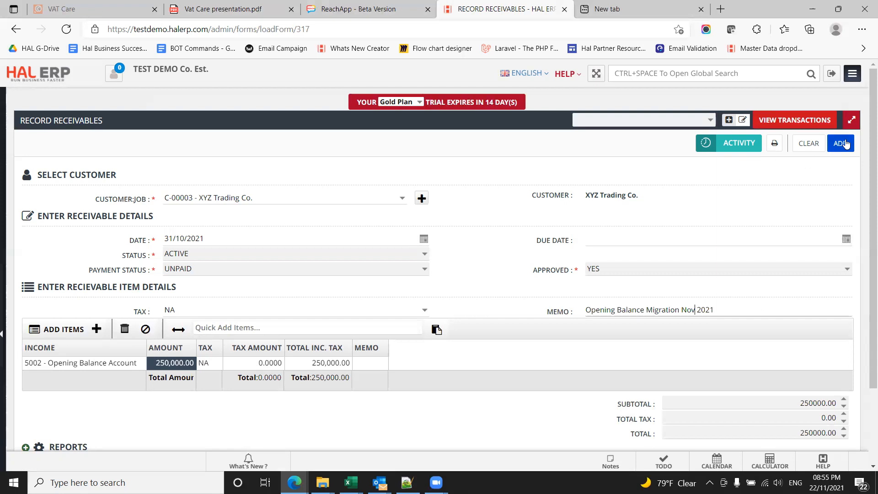
left_click(844, 143)
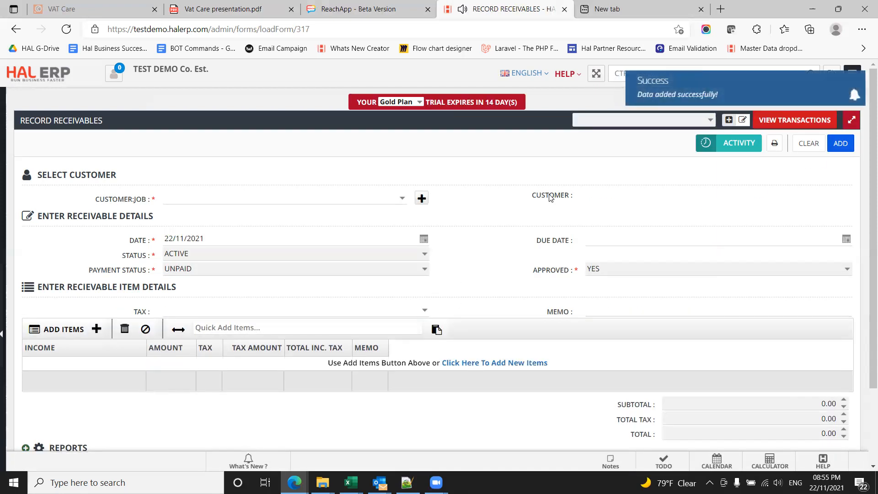
Step: Open the newly added receivable record and review its details
scroll(262, 148, "up", 2)
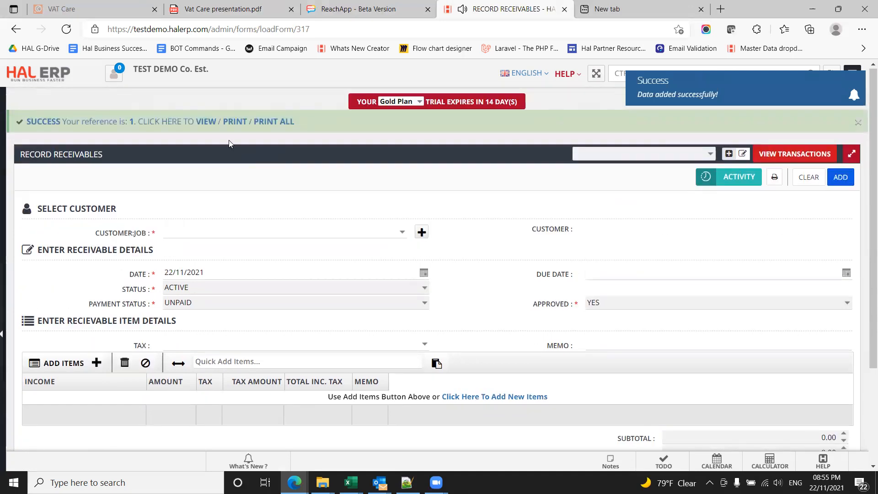
left_click(206, 122)
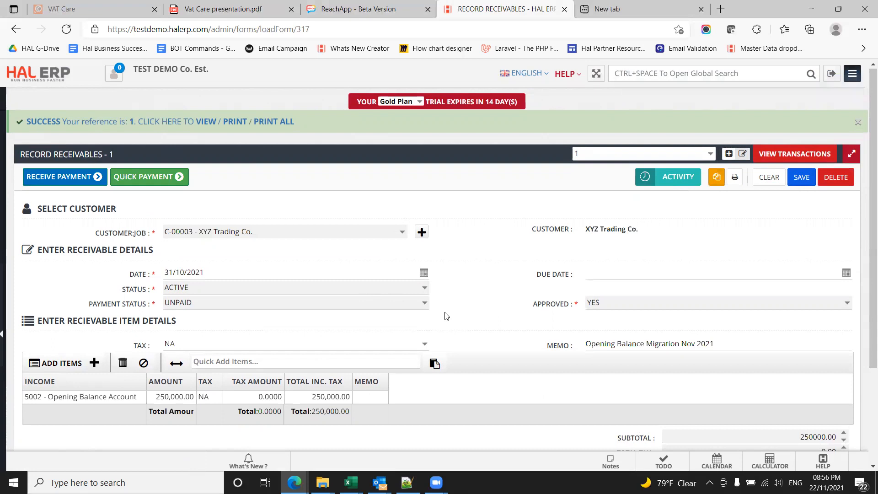
scroll(446, 315, "down", 1)
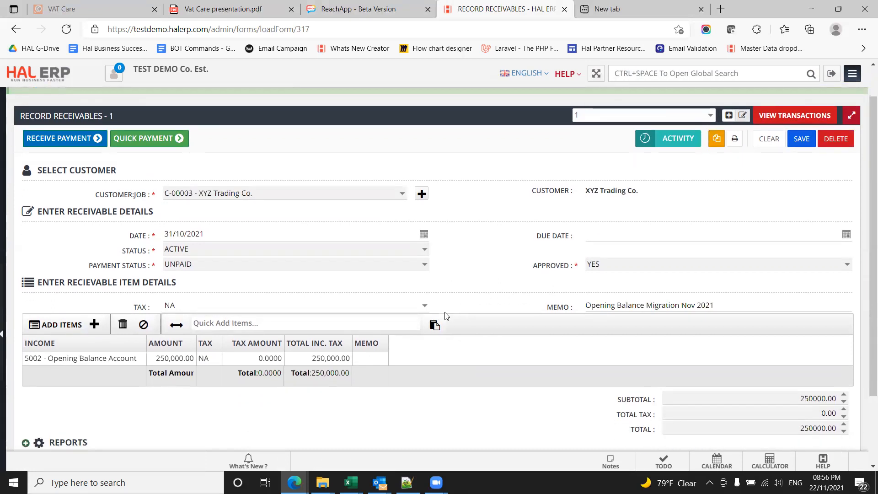
Step: Go to the income module's Customer Advances and start a new advance
mouse_move(3, 313)
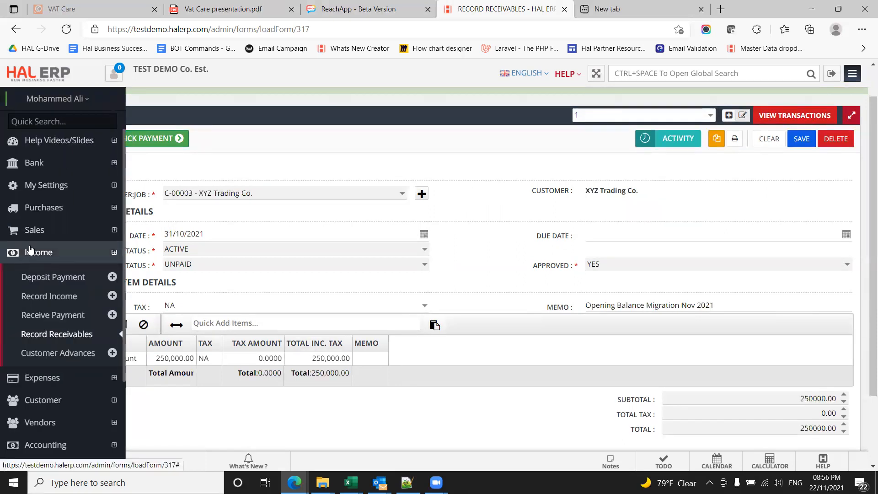
left_click(33, 256)
left_click(34, 255)
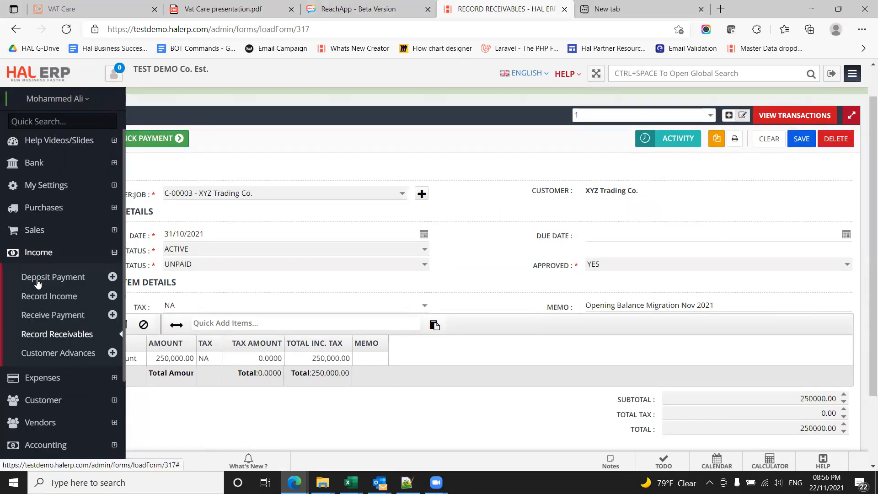
left_click(53, 354)
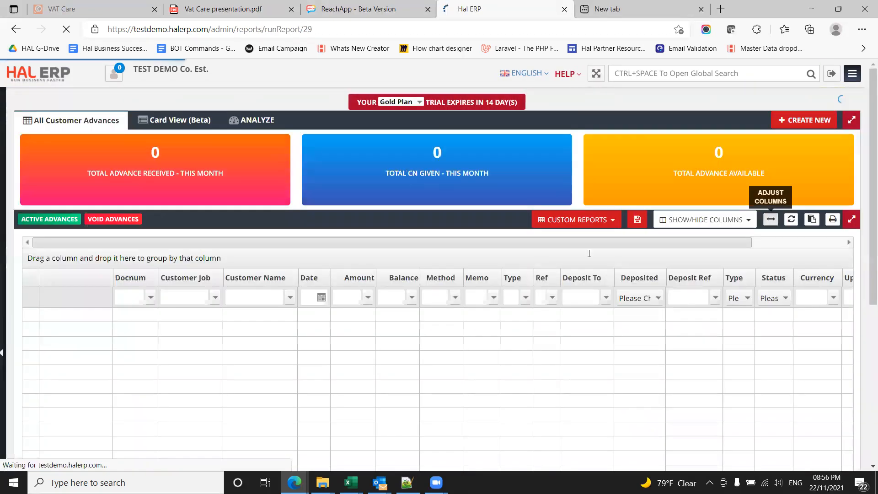
mouse_move(2, 396)
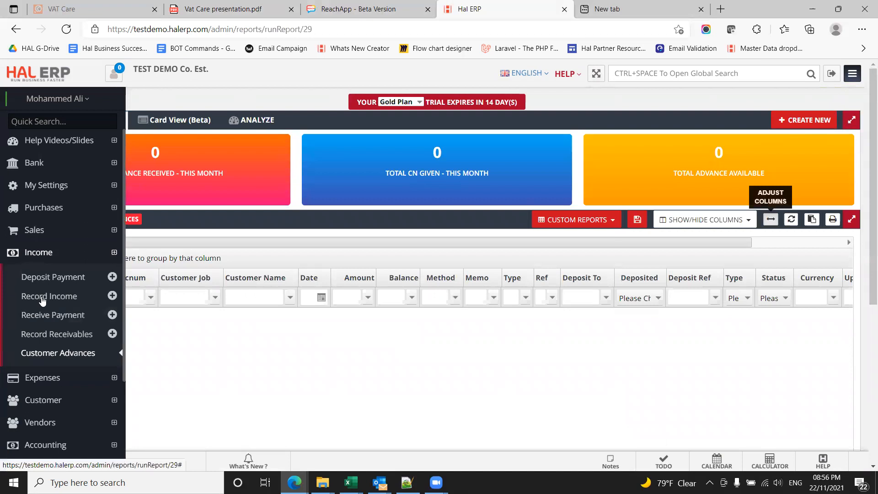
left_click(801, 120)
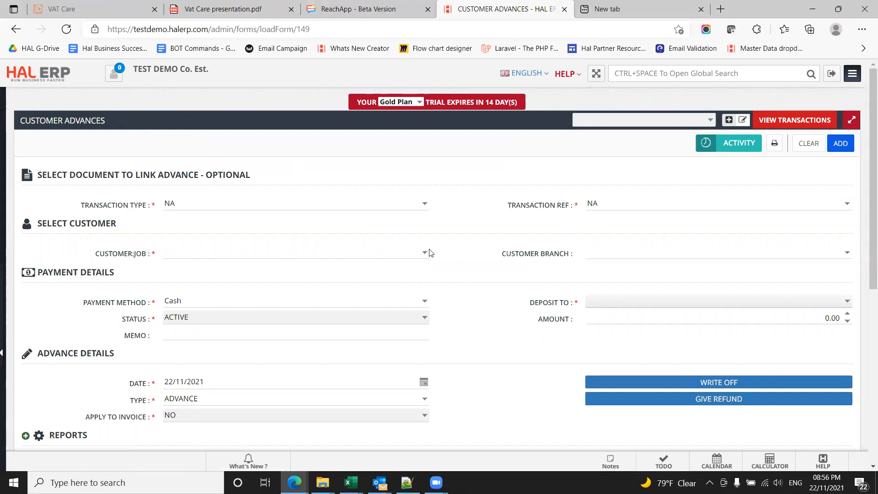
Step: Select Customer 1 for the advance and set the payment method to Online
left_click(402, 252)
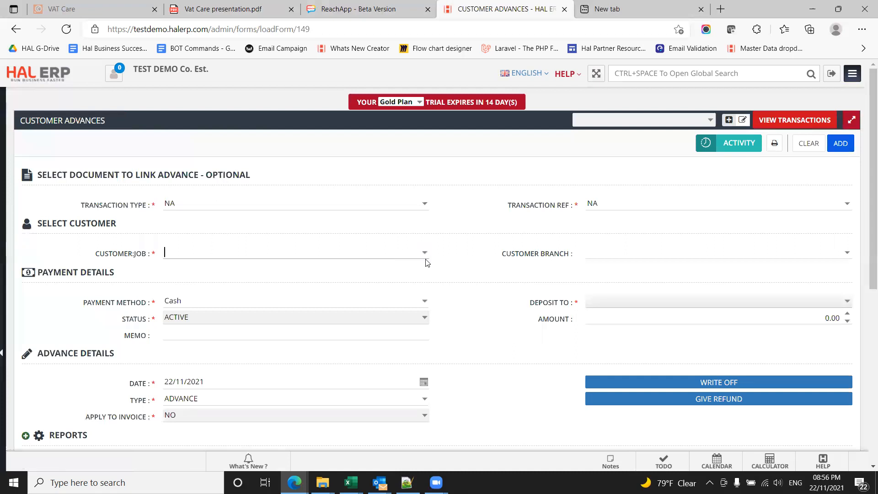
left_click(424, 254)
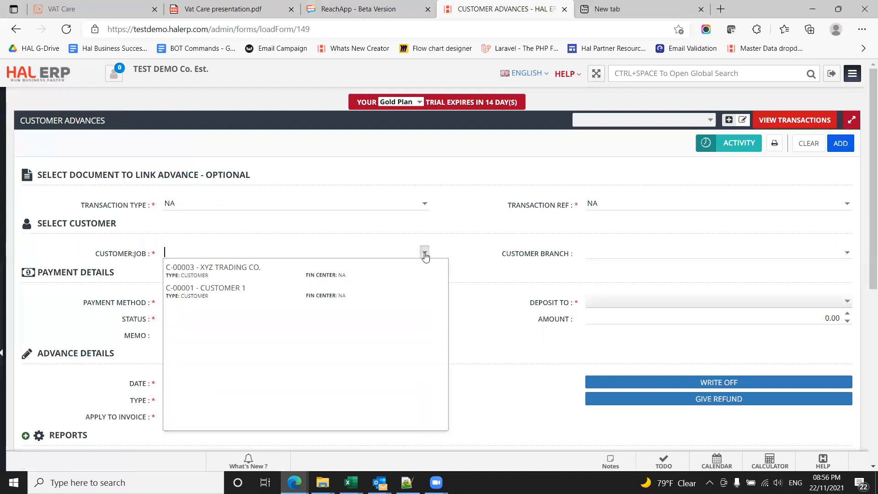
left_click(280, 293)
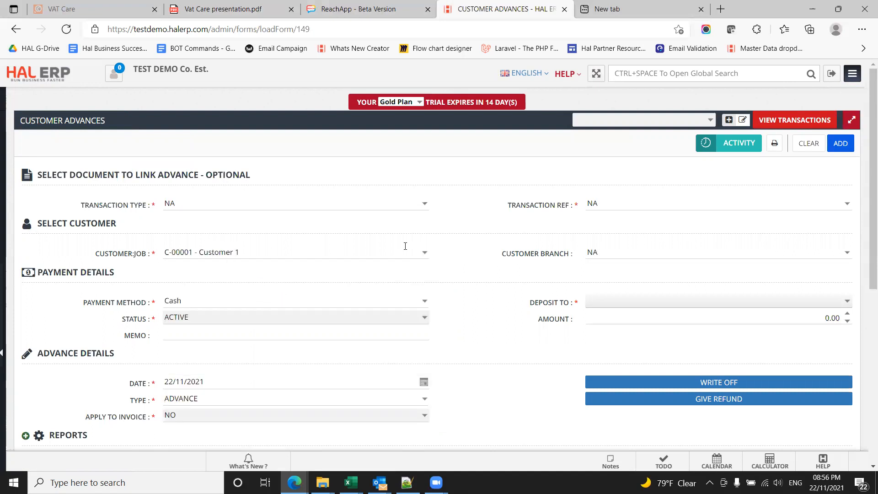
scroll(486, 267, "down", 1)
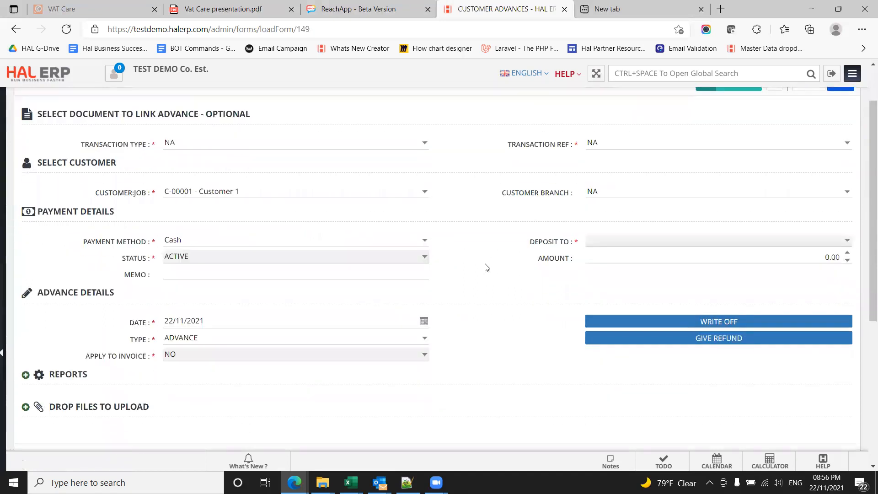
left_click(424, 239)
left_click(341, 289)
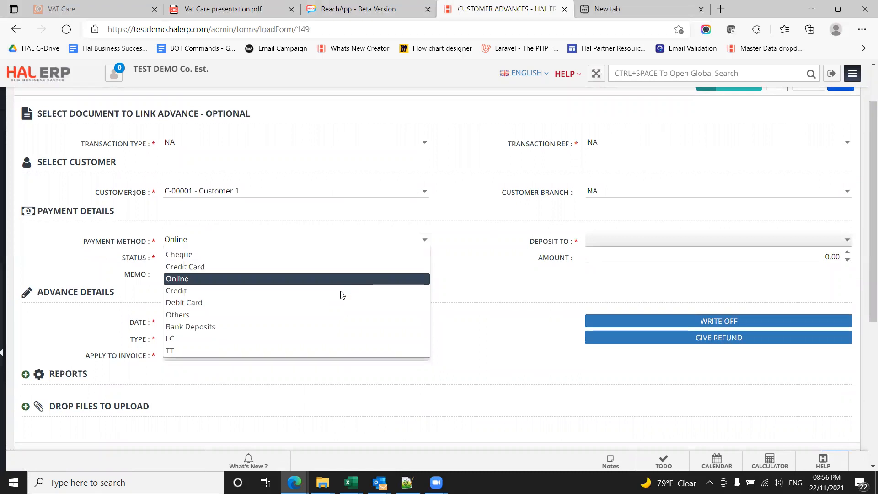
Step: Find accounts matching "opening" and select Opening Balance Account as the advance's deposit account
left_click(626, 243)
left_click(607, 244)
left_click(607, 243)
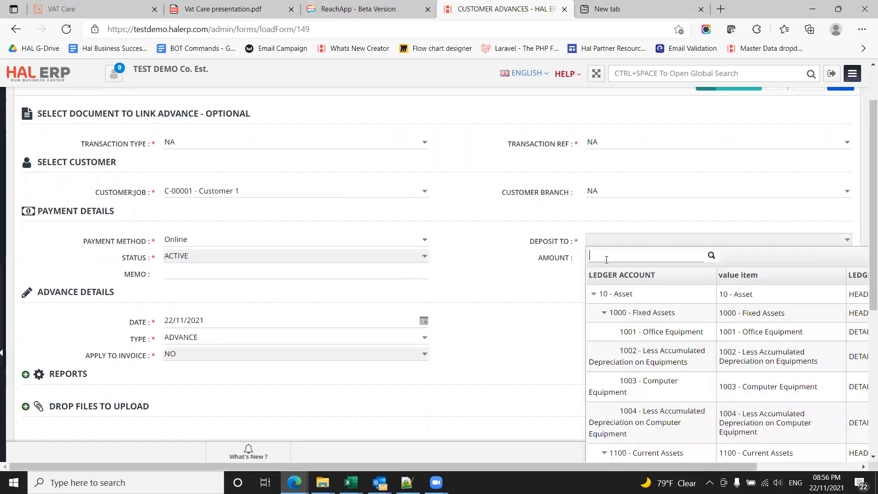
type("opening")
left_click(625, 318)
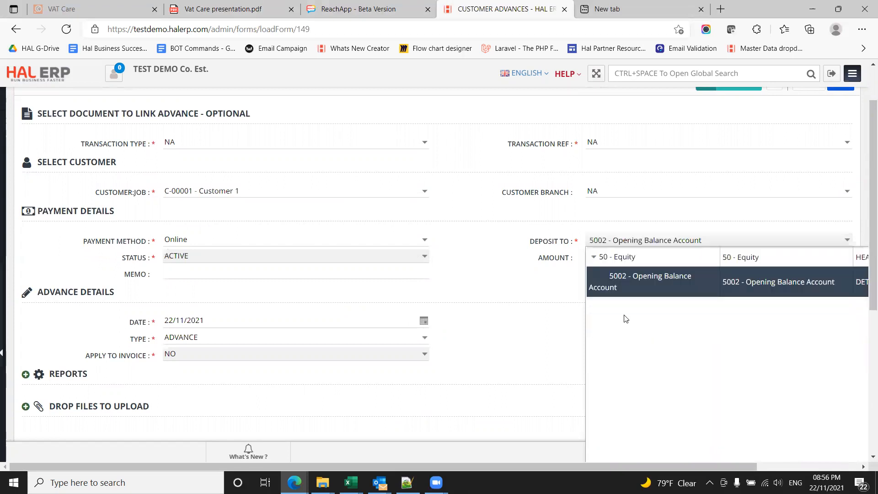
Step: Set the advance's date to 31/10/2021
left_click(173, 319)
type("31/")
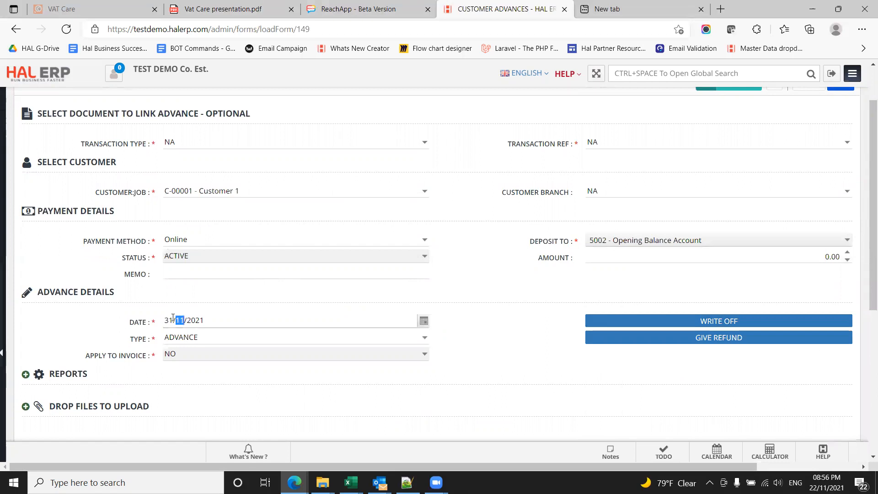
type("10")
left_click(168, 320)
Step: Set the advance's amount to 100000 and add the customer advance
left_click(787, 255)
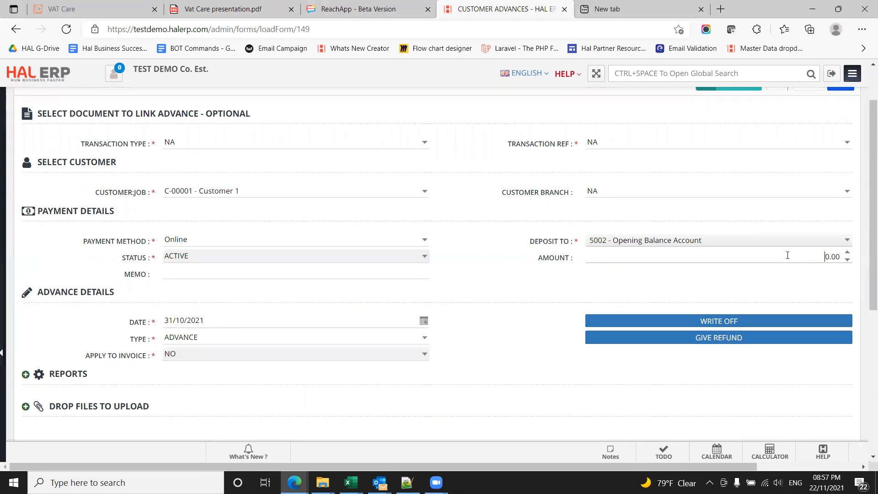
type("100000")
scroll(866, 325, "down", 3)
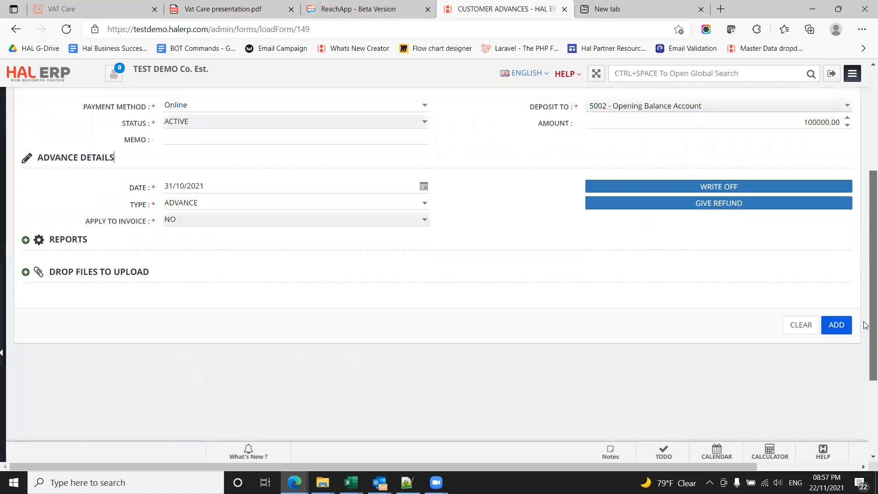
left_click(836, 314)
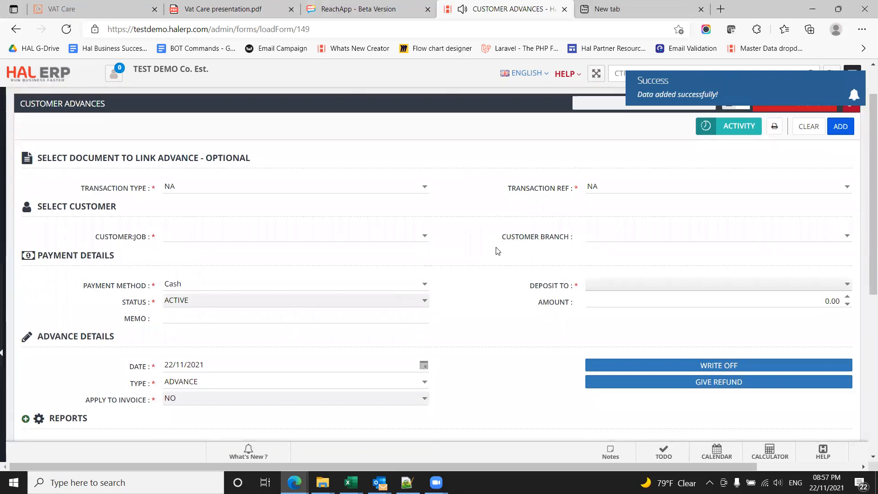
Step: Start a new bills payable entry under Expenses and select Supplier 1 as the payee
mouse_move(3, 341)
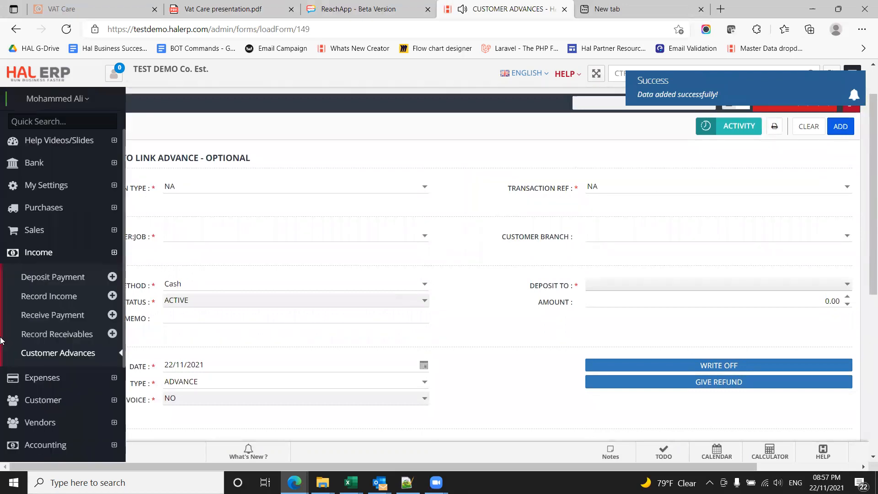
left_click(30, 257)
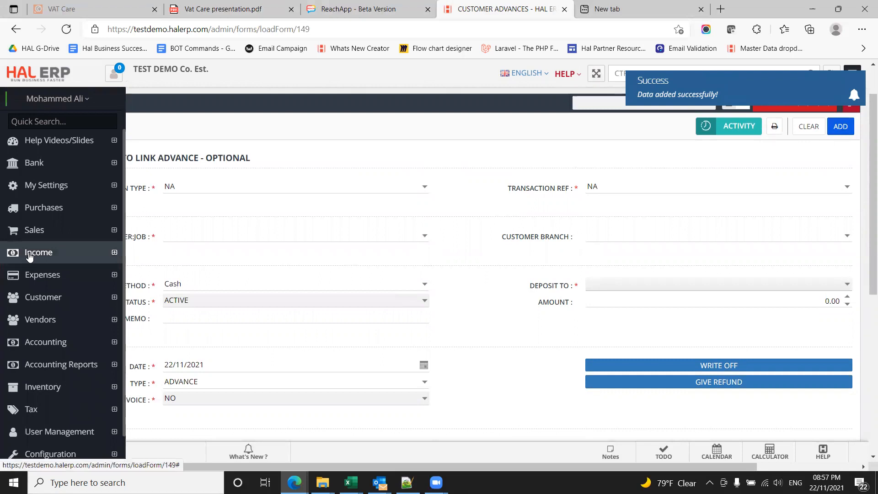
left_click(33, 279)
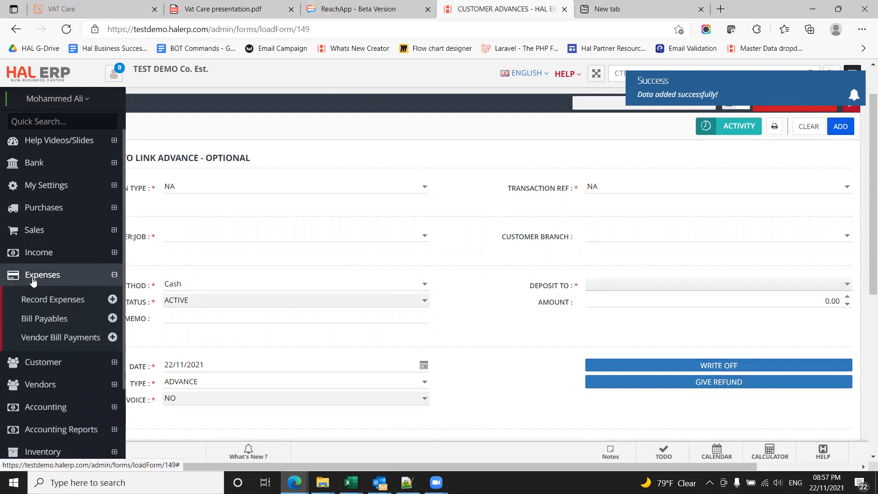
left_click(63, 320)
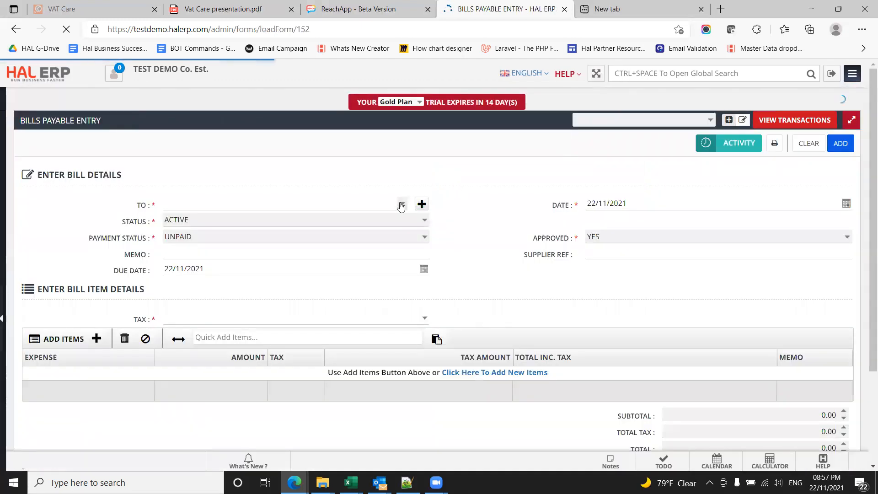
left_click(402, 204)
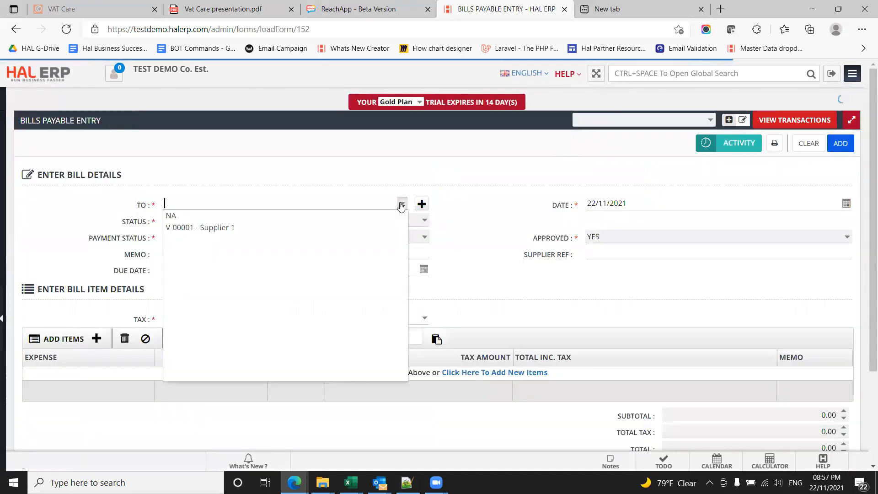
left_click(297, 228)
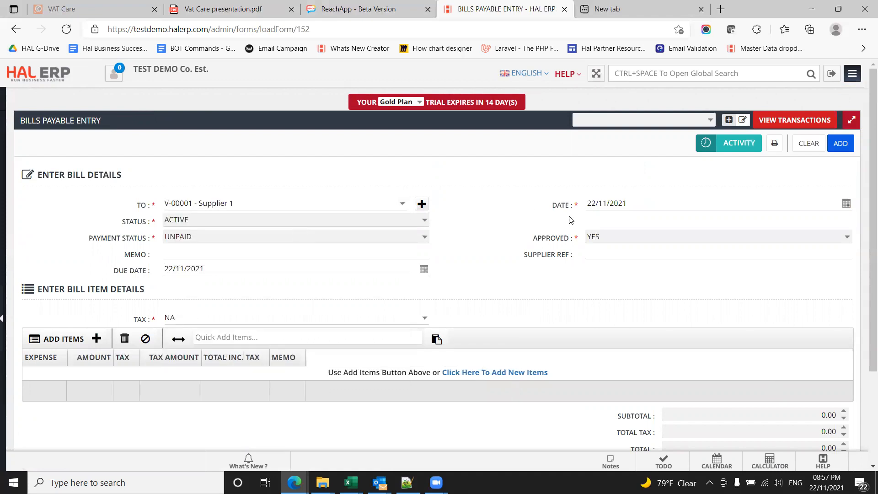
Step: Set both the bill's date and its due date to 31/10/2021
double_click(593, 204)
type("3110")
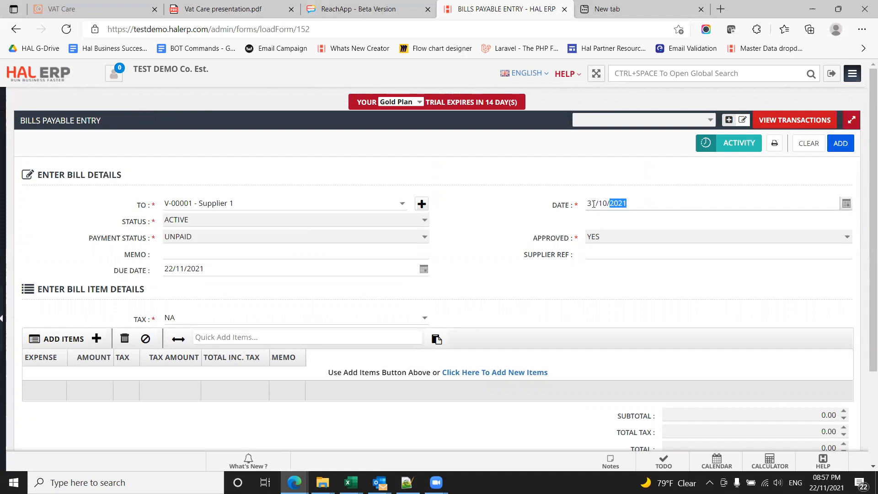
left_click(225, 273)
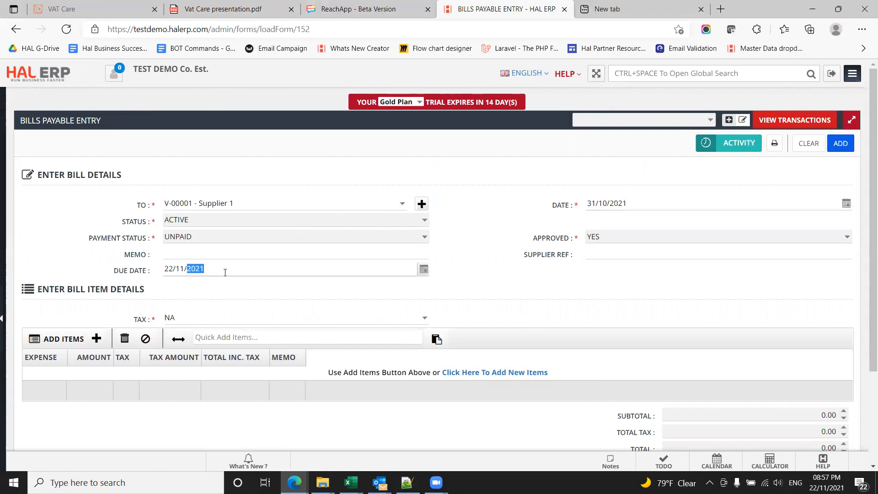
left_click(169, 268)
type("31/01")
left_click(188, 268)
left_click(182, 267)
type("10")
left_click(424, 269)
left_click(424, 269)
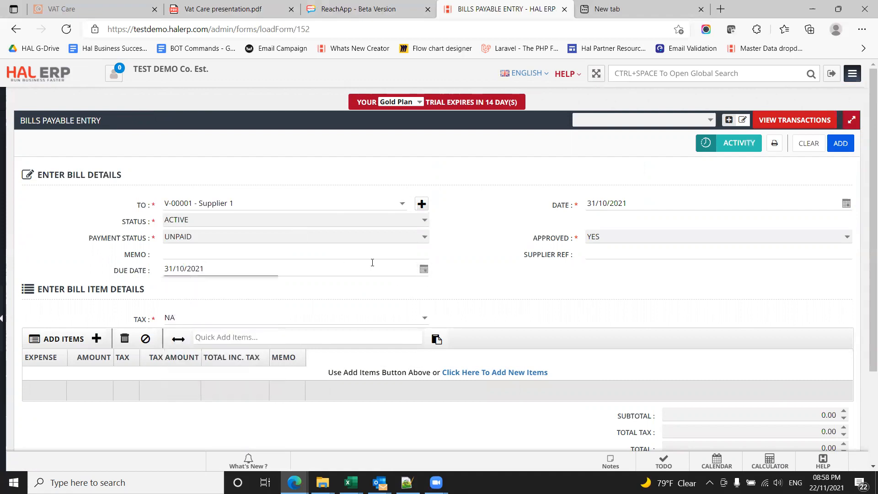
Step: Enter the bill's memo as "Opening Balance Migration Nov 2021"
left_click(218, 253)
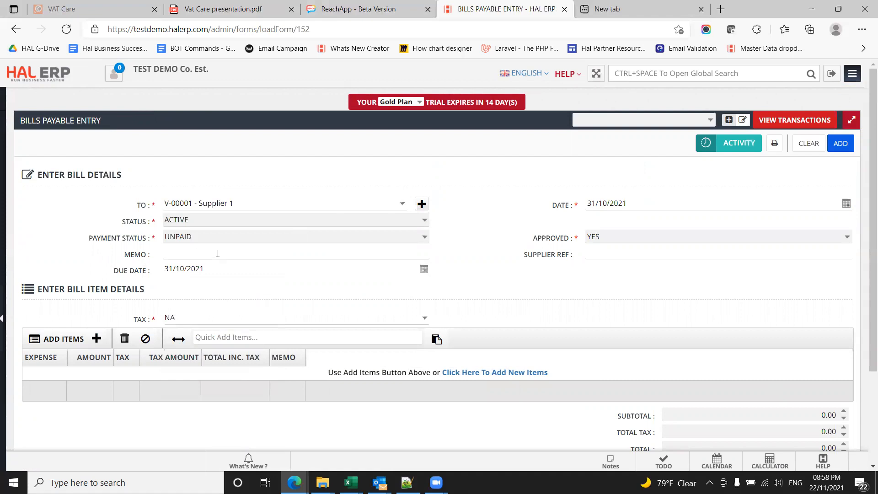
type("Opening Balance Migration Nov 2021")
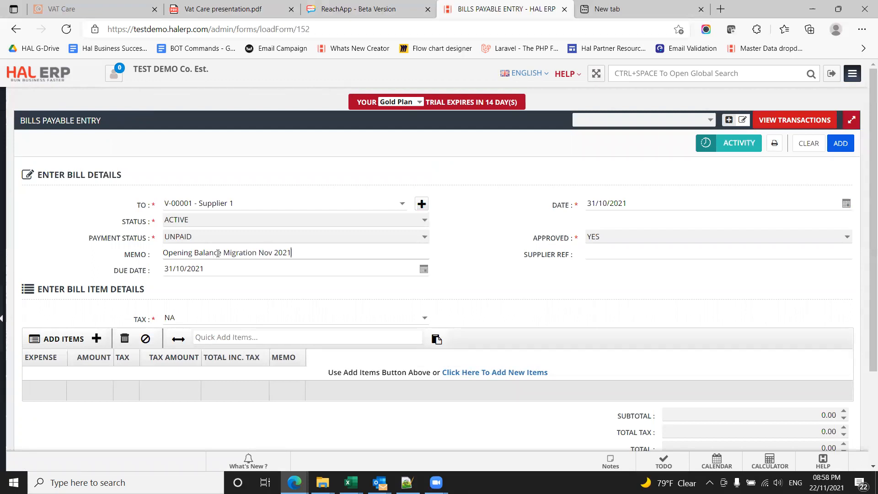
Step: Add account 5002 - Opening Balance Account as the bill's item line
scroll(442, 310, "down", 2)
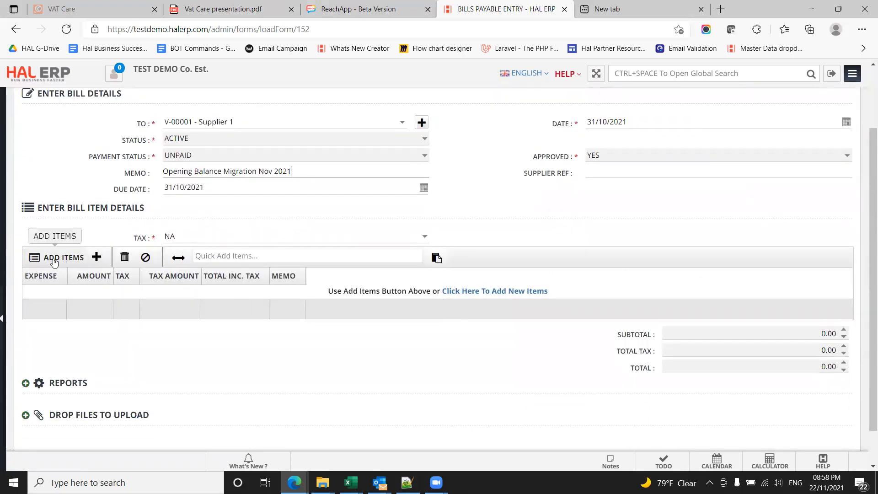
left_click(212, 259)
type("opening")
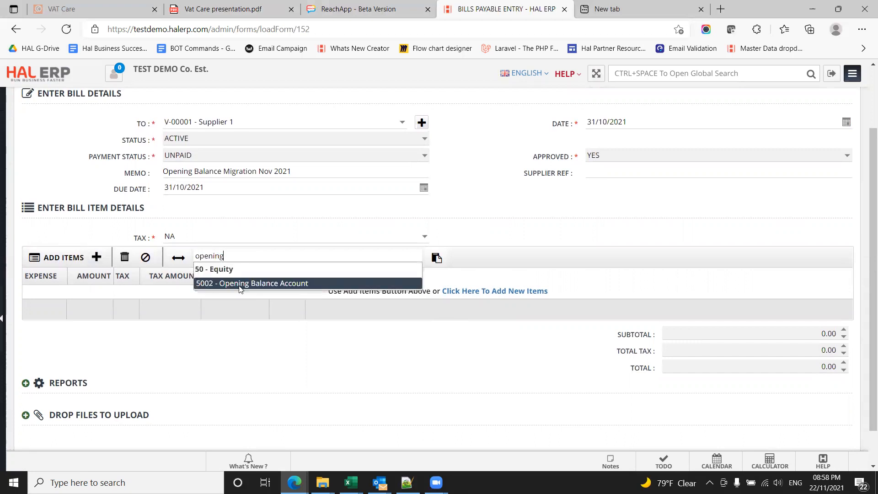
left_click(240, 283)
Step: Set the amount of the bill's Opening Balance Account line to 1000000
left_click(166, 290)
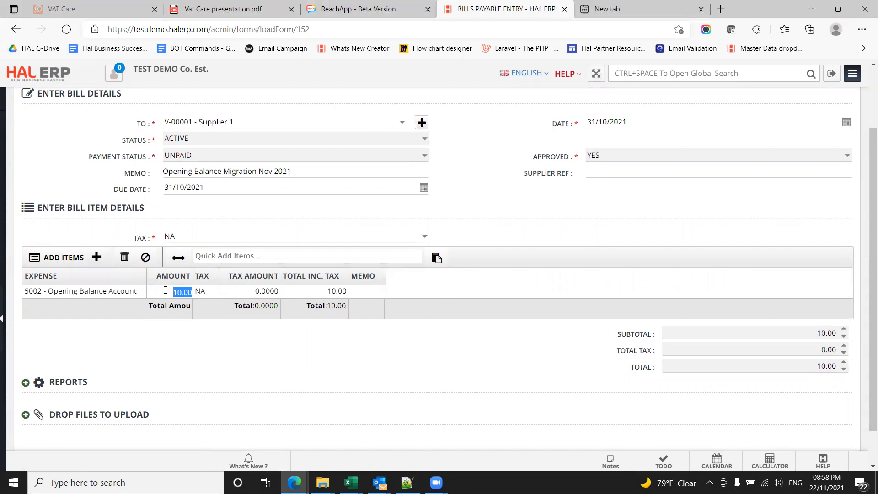
type("100000")
double_click(165, 292)
left_click(166, 290)
type("0")
key("Return")
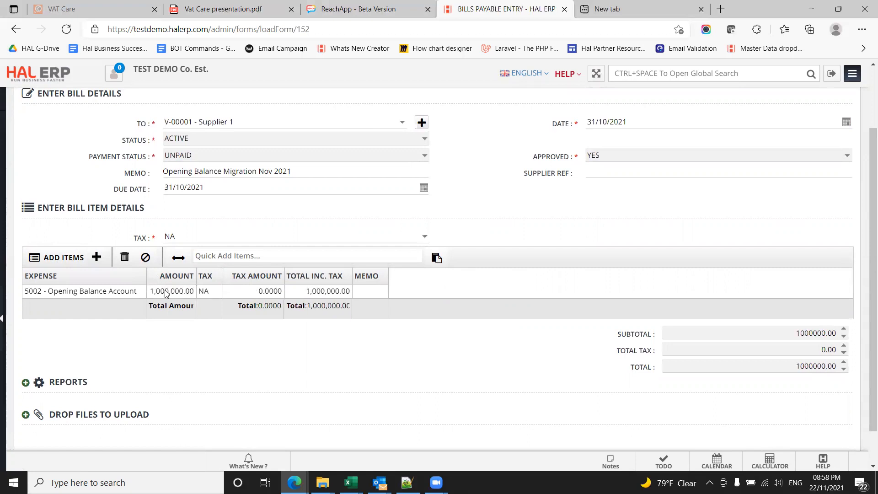
Step: Leave the line's memo empty and add the supplier bill
left_click(377, 292)
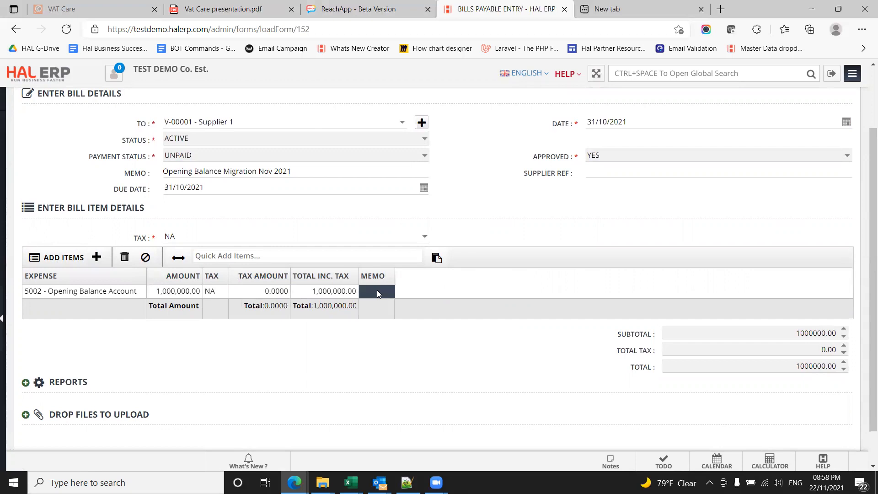
left_click(378, 290)
left_click(464, 291)
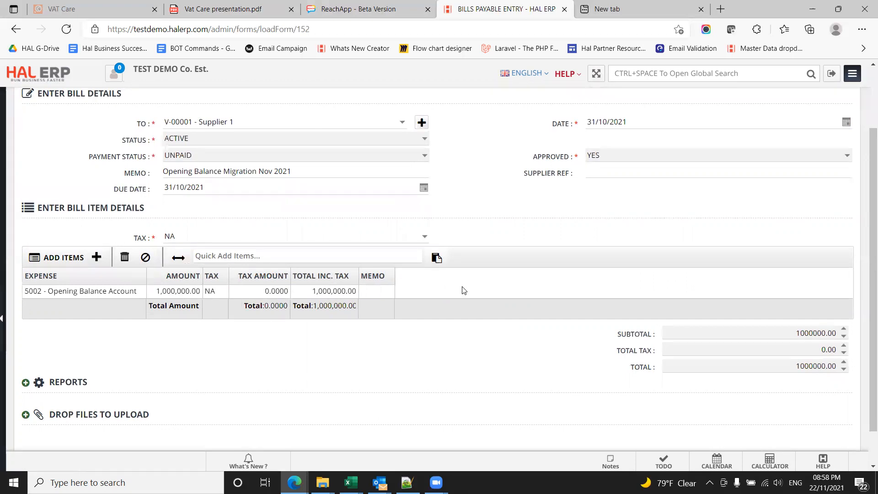
scroll(464, 291, "down", 1)
left_click(836, 426)
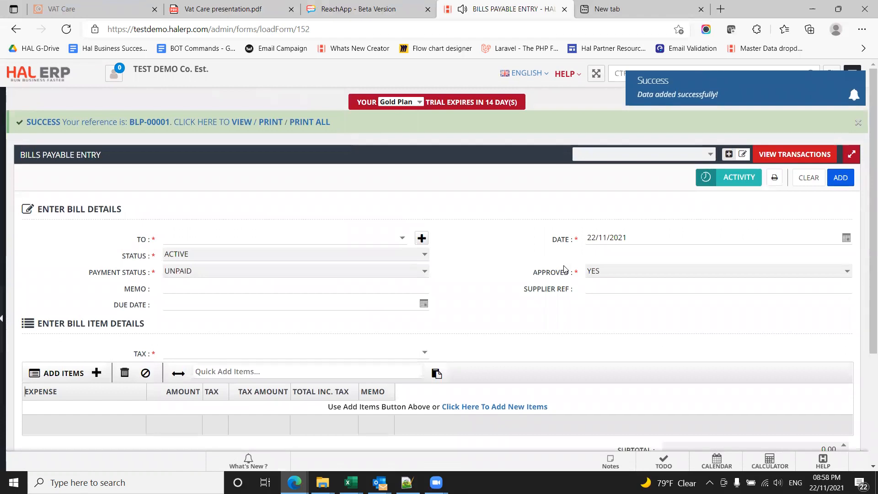
Step: Start a new general journal entry under Accounting
mouse_move(4, 278)
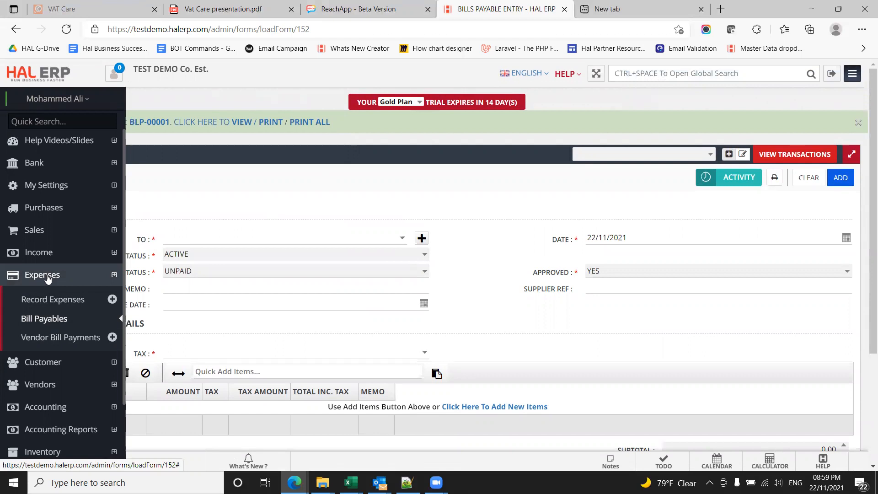
left_click(47, 276)
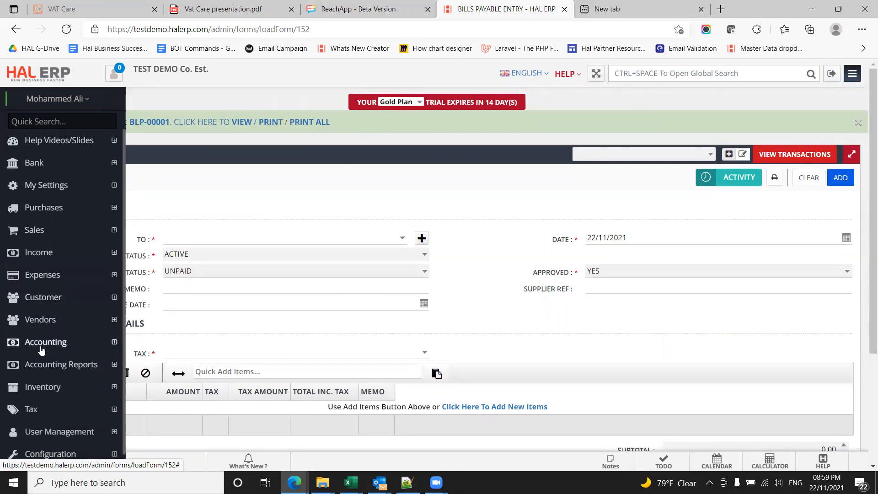
left_click(41, 347)
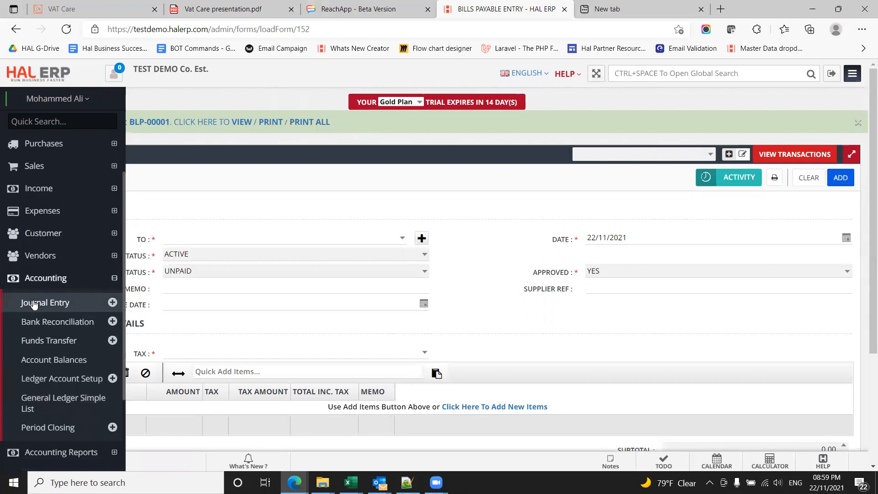
left_click(68, 304)
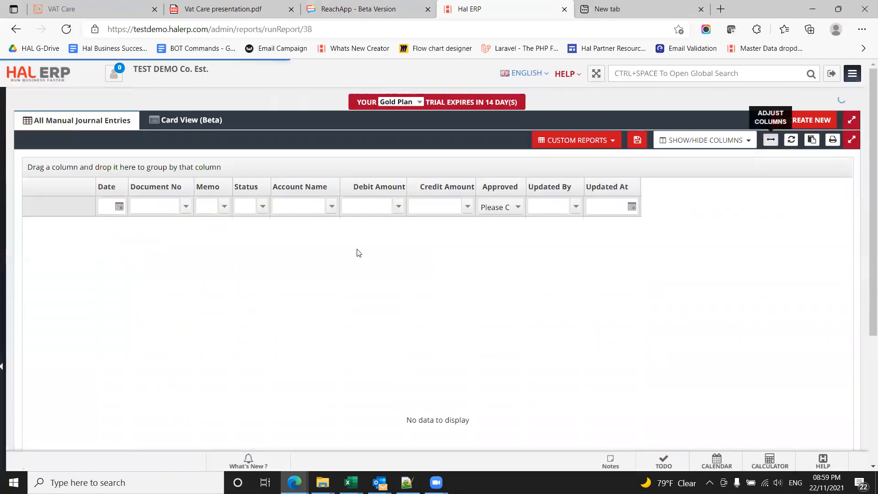
left_click(817, 122)
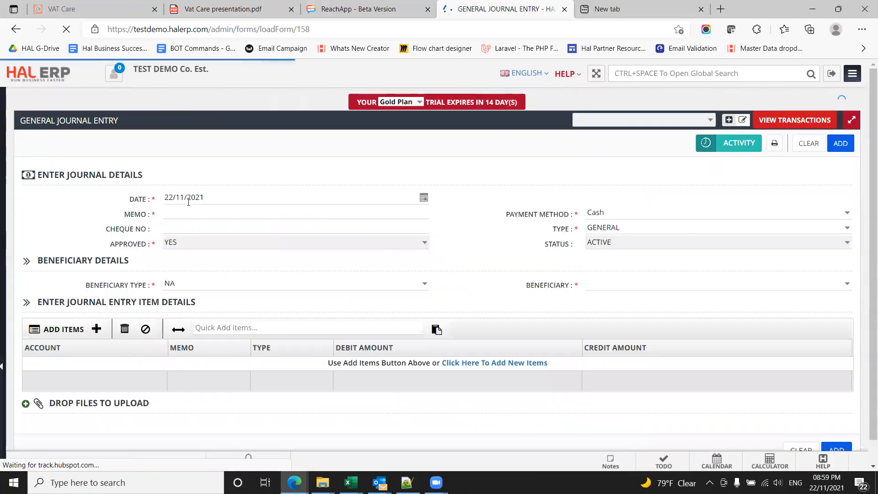
Step: Set the journal entry's date to 31/10/2021 and its memo to "Opening Balance JV"
left_click(169, 197)
type("31/")
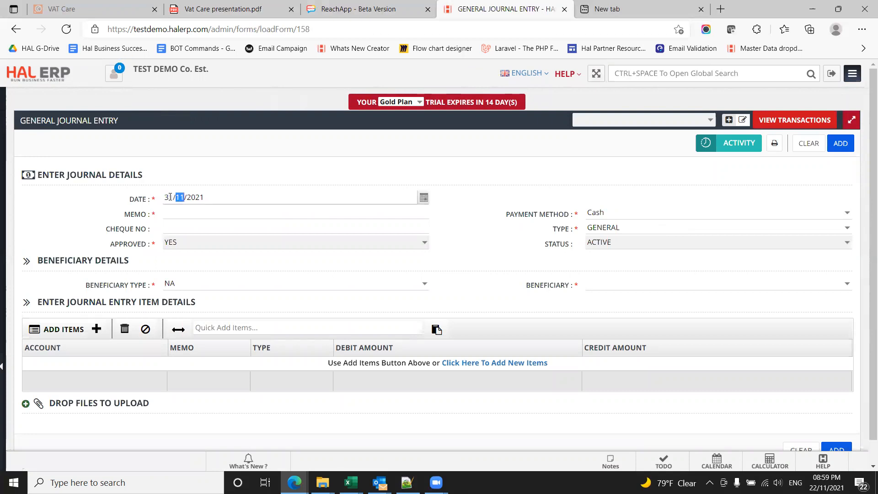
type("10")
left_click(191, 213)
type("Open")
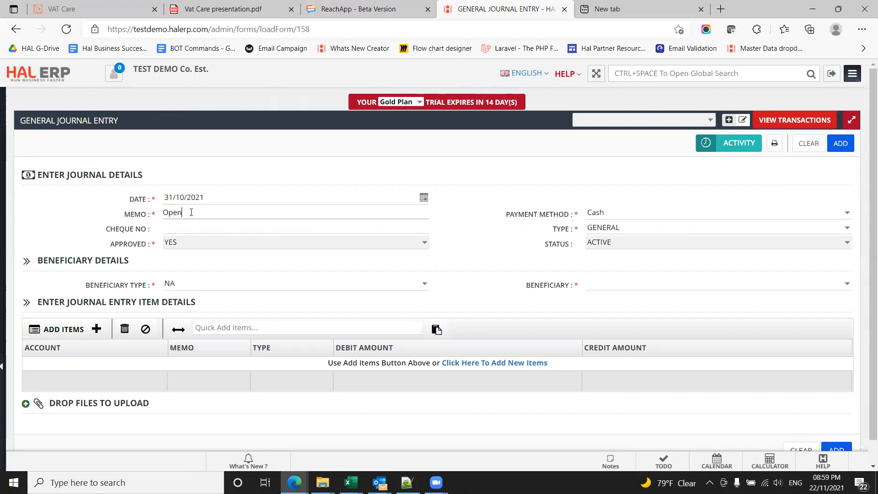
type("ing Balance JV")
Step: Set the journal's payment method to Online and its beneficiary to NA
left_click(847, 213)
left_click(794, 263)
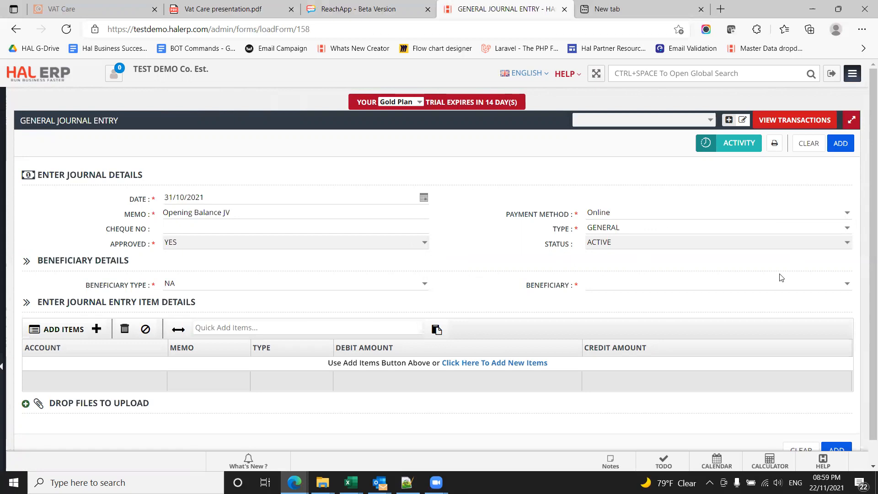
left_click(846, 284)
left_click(829, 302)
Step: Bulk-add accounts 1001 - Office Equipment and 1003 - Computer Equipment as journal entry items
scroll(120, 281, "down", 1)
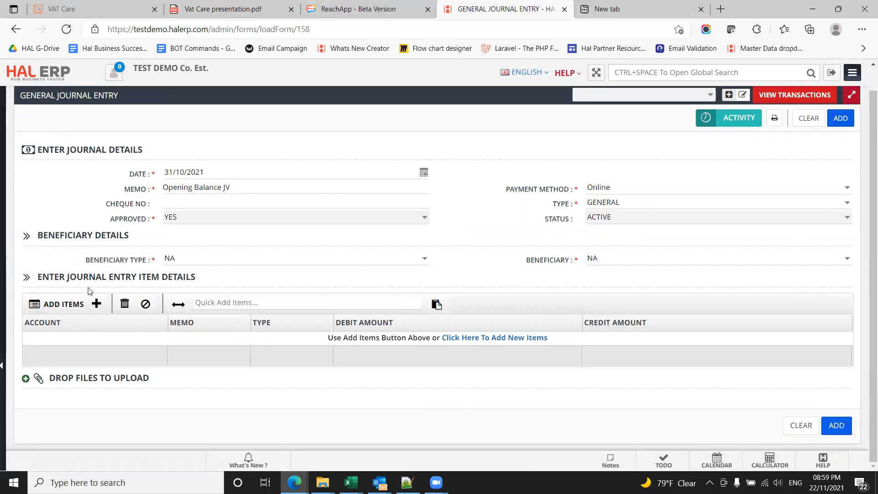
left_click(57, 304)
left_click(126, 196)
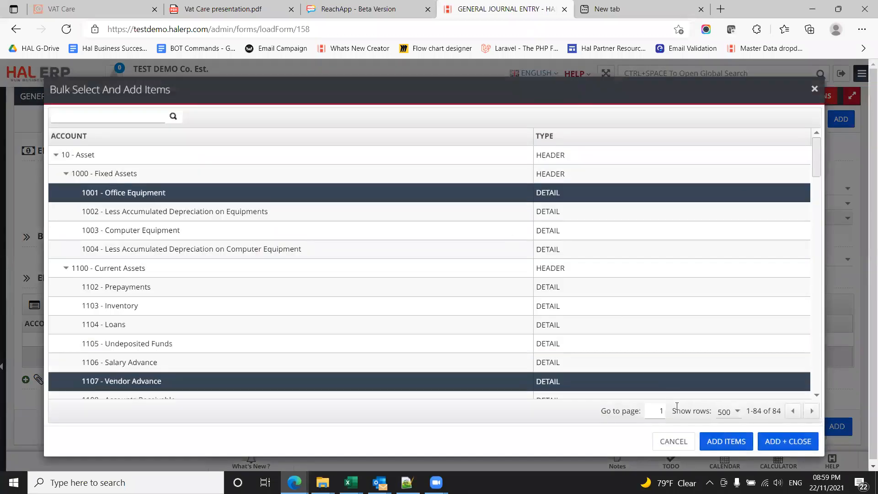
left_click(735, 442)
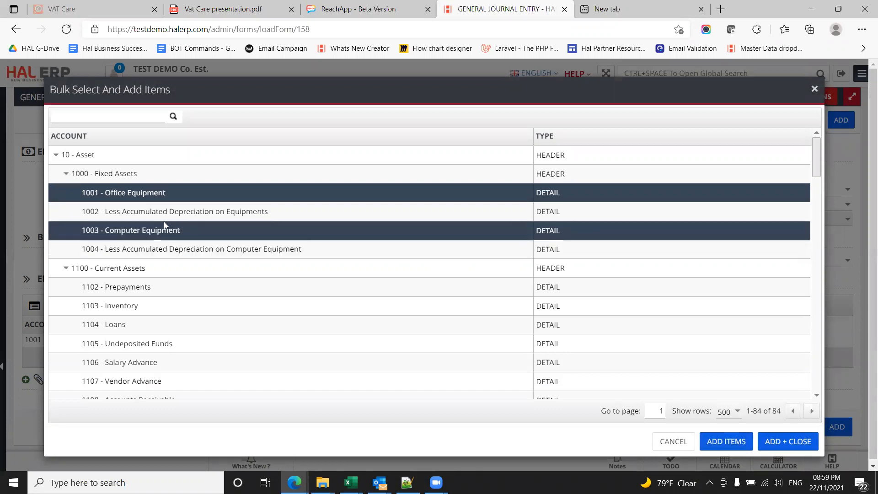
left_click(229, 230)
left_click(716, 443)
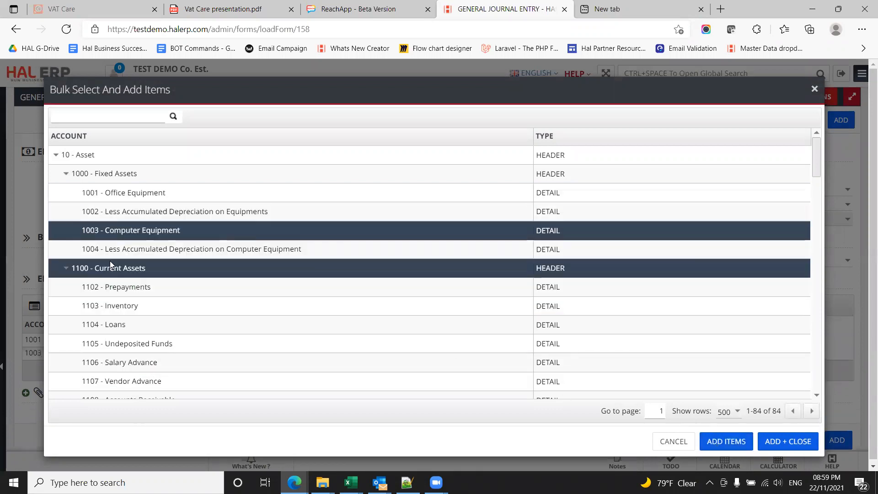
Step: Collapse the Asset and Liability groups and add 3002 - Interest Income as a journal item
left_click(54, 156)
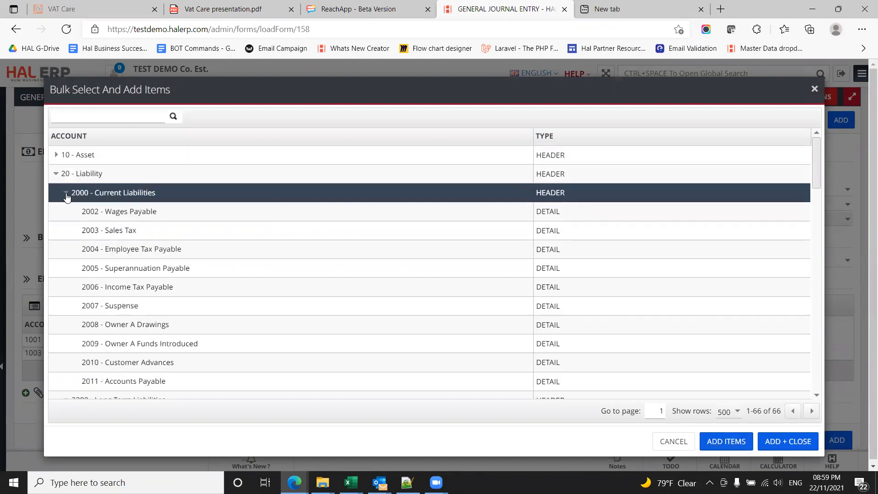
left_click(56, 173)
left_click(85, 232)
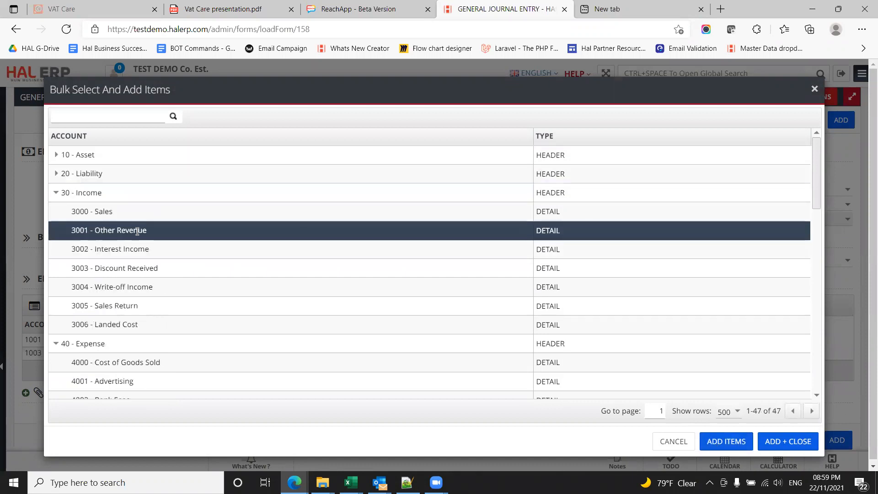
left_click(130, 247)
left_click(726, 442)
Step: Add 4001 - Advertising and 5002 - Opening Balance Account as journal items and close the item selection
left_click(223, 307)
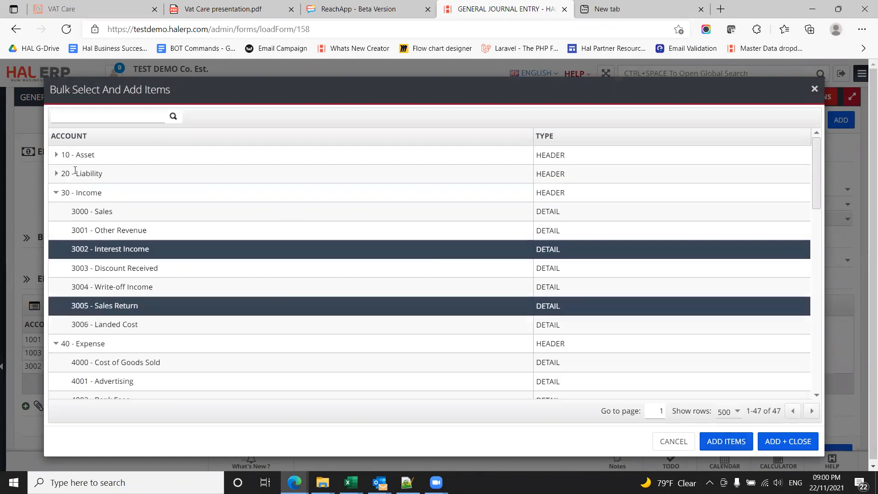
left_click(55, 193)
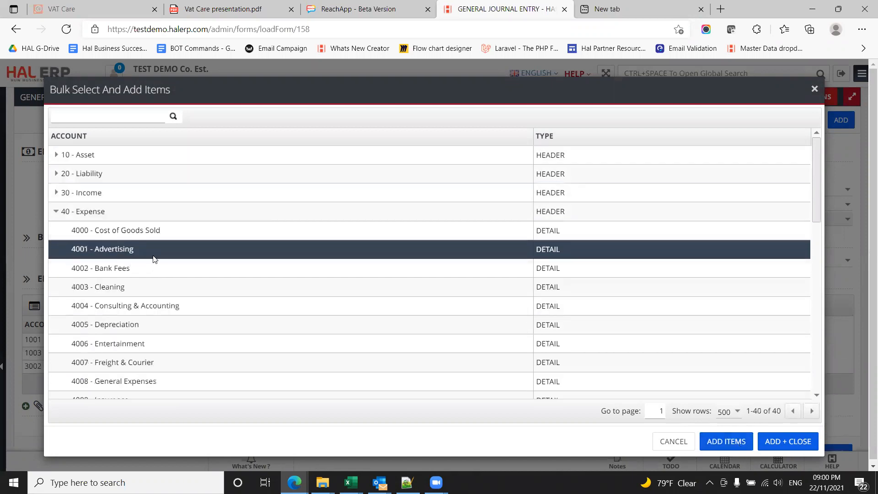
left_click(733, 446)
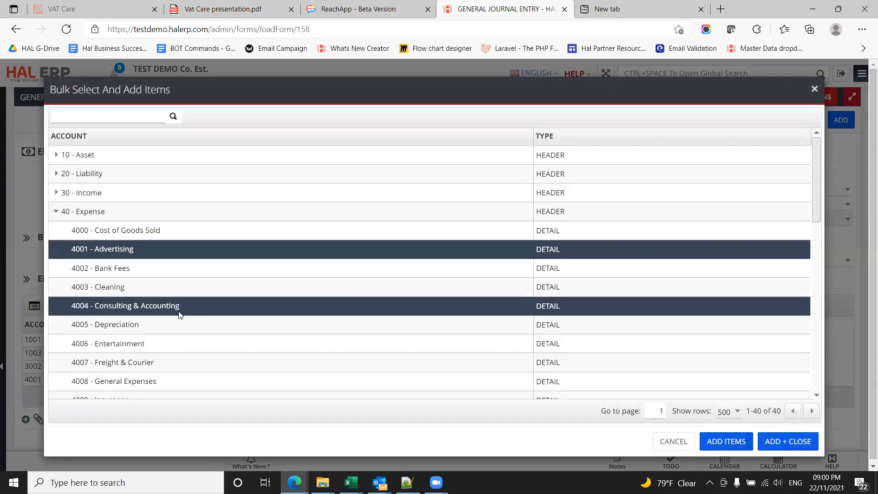
left_click(54, 212)
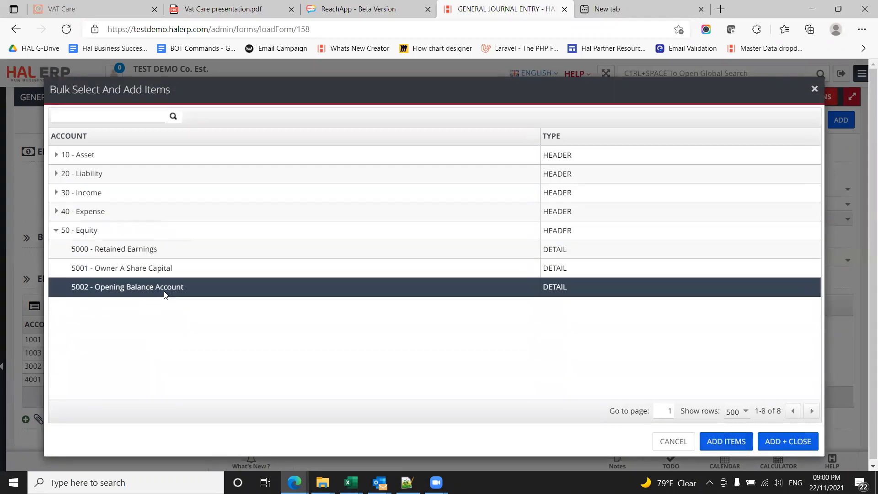
left_click(726, 441)
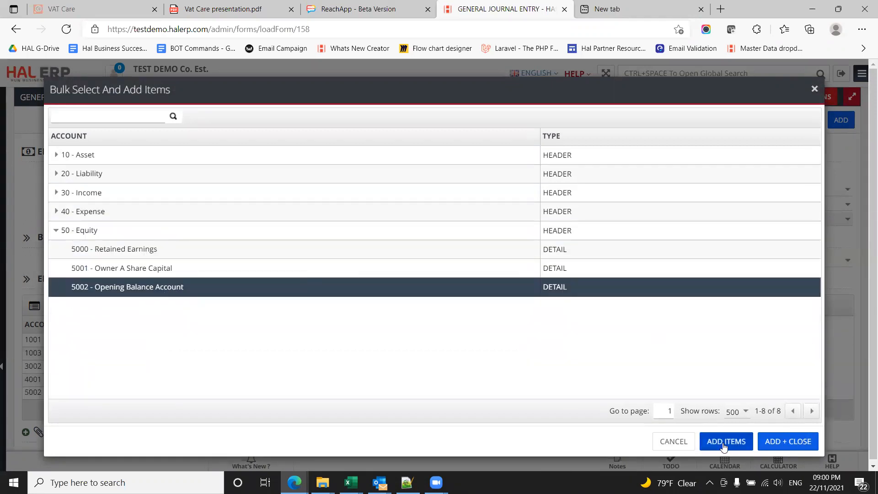
left_click(673, 441)
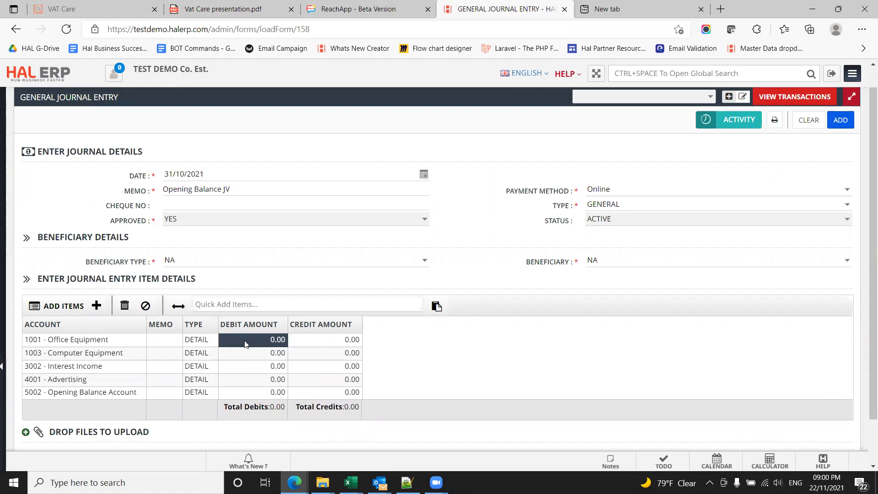
Step: Enter debit amounts of 25000 for Office Equipment and 35000 for Computer Equipment
left_click(246, 343)
type("25000")
key("Return")
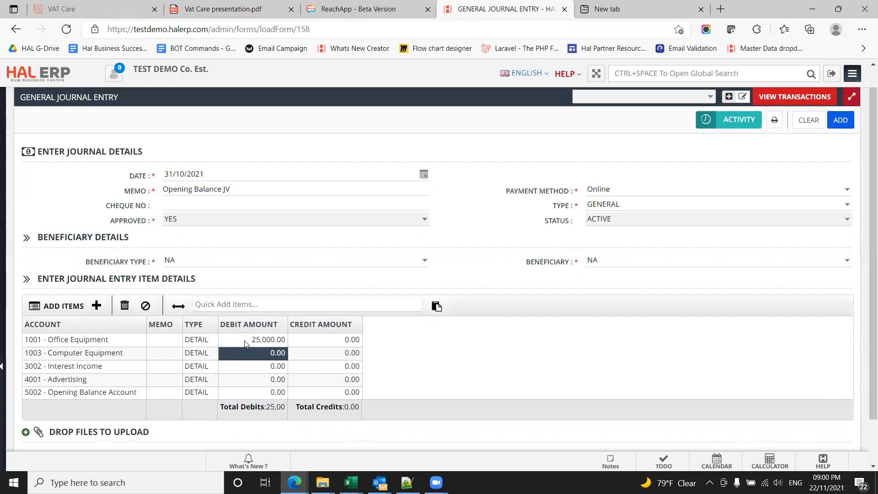
type("35000")
key("Return")
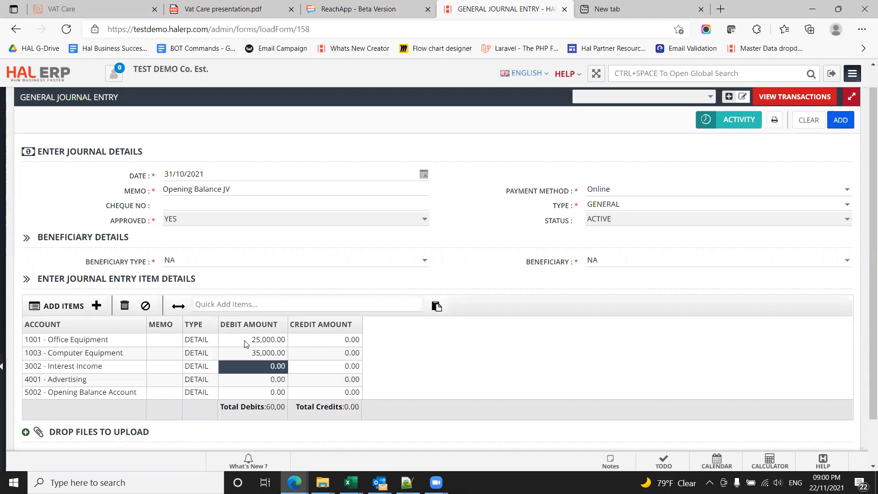
Step: Enter a credit amount of 20000 for Interest Income
key("Tab")
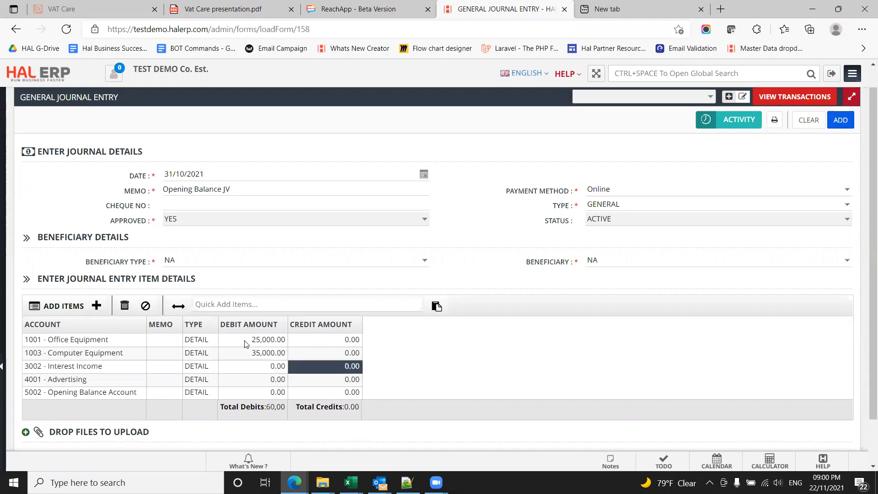
type("2000")
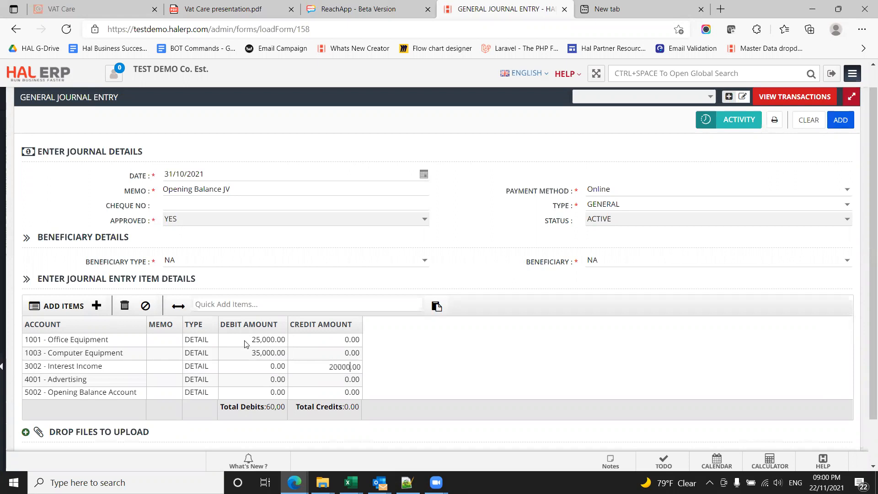
key("Return")
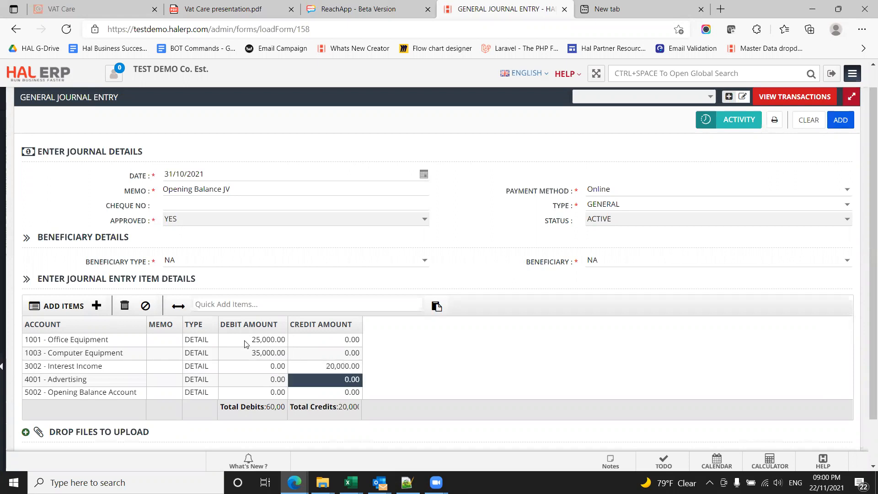
Step: Enter 10000 against Advertising, correcting it from the credit to the debit amount and clearing the credit
type("10000")
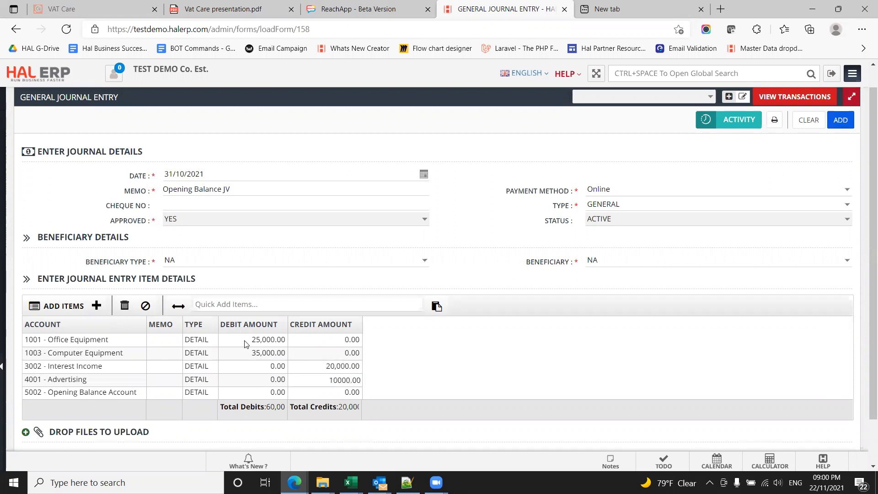
key("Return")
key("Up")
key("Left")
type("10,000")
key("Return")
key("Up")
key("Right")
key("Delete")
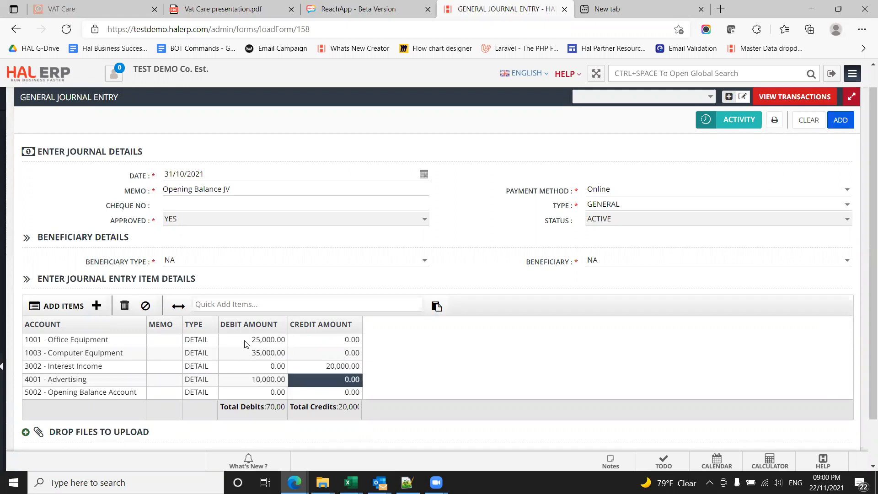
Step: Enter a credit amount of 50000 for the Opening Balance Account
key("Down")
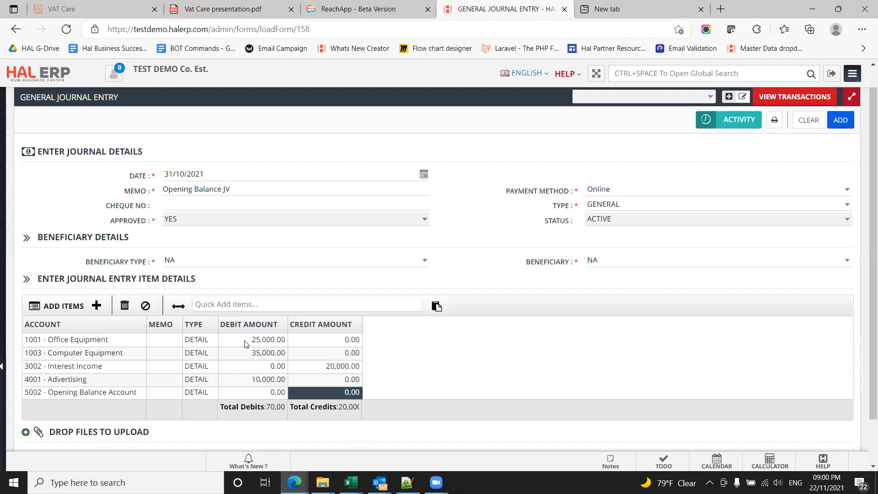
double_click(332, 393)
type("50,00")
key("Return")
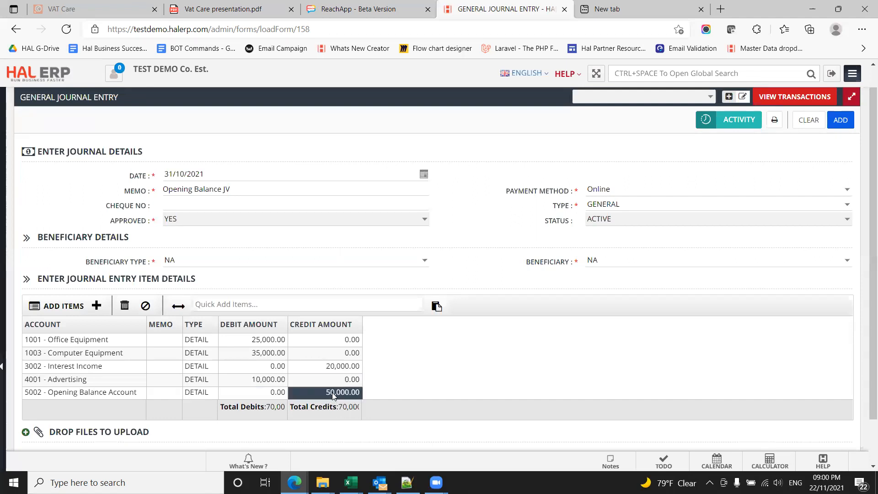